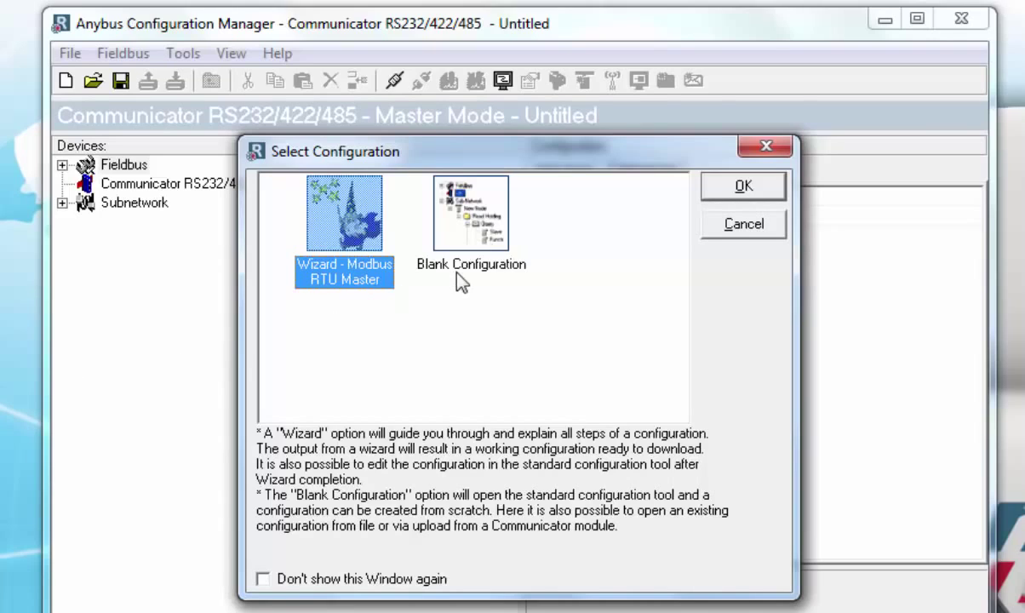
Start the Modbus RTU Master wizard and accept Profibus-DP as the fieldbus type.
{"action": "double_click", "coordinate": [347, 244]}
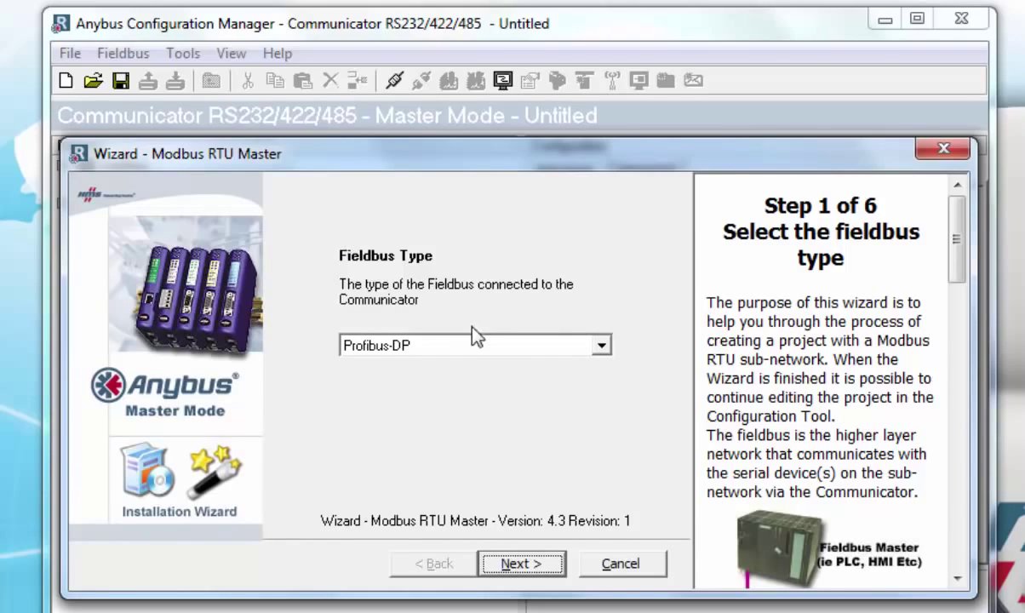
{"action": "left_click", "coordinate": [602, 345]}
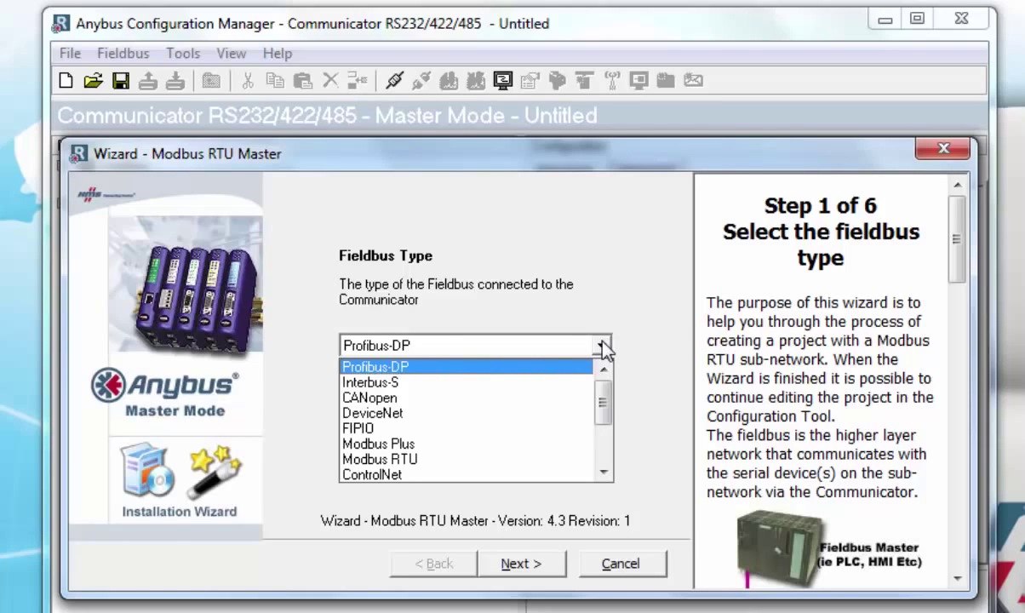
{"action": "left_click", "coordinate": [604, 348]}
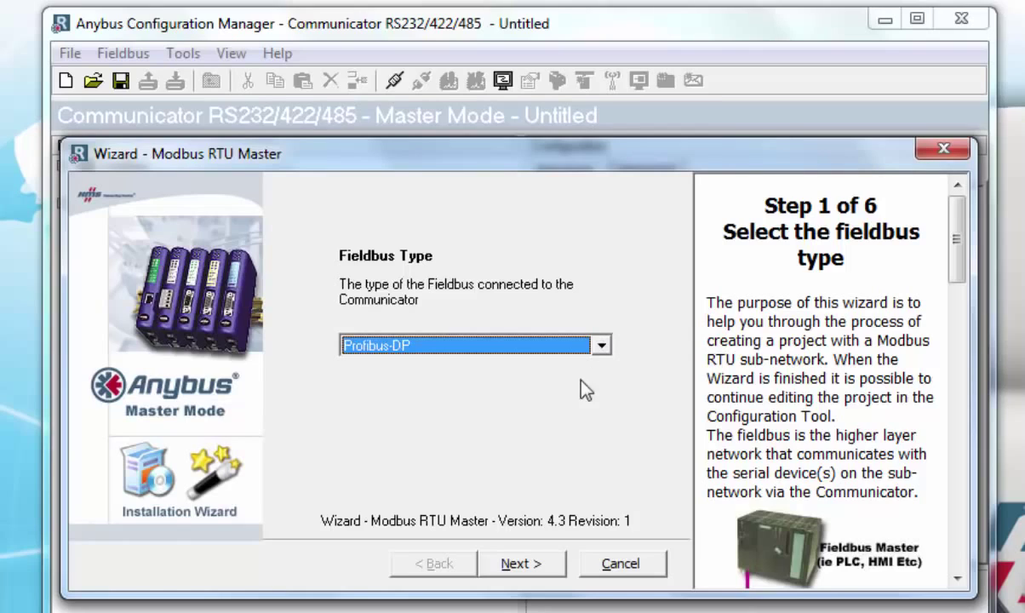
{"action": "left_click", "coordinate": [526, 565]}
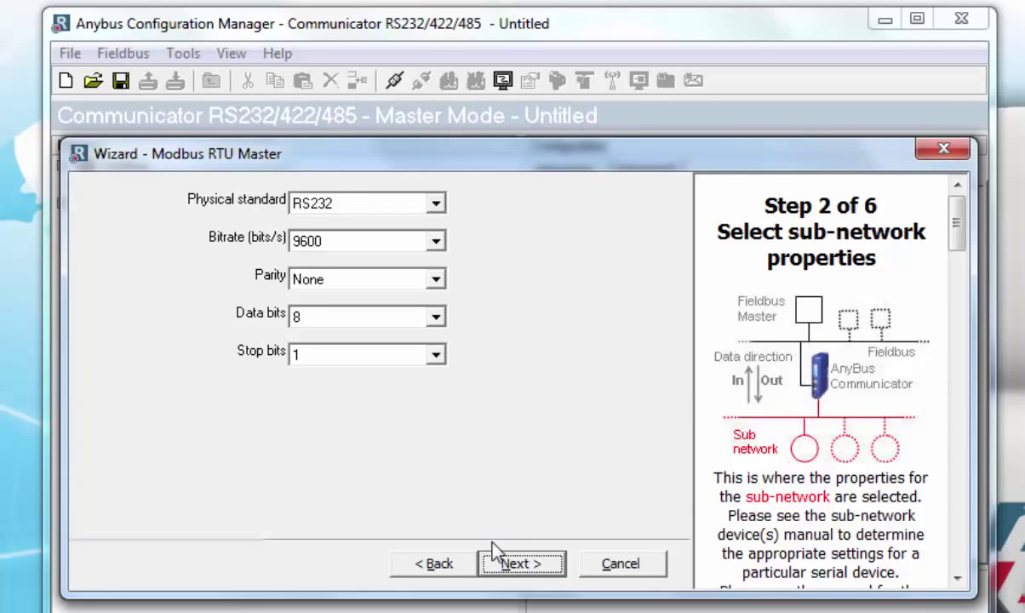
Set the sub-network's physical standard to RS485 and parity to Even, and continue to the device types.
{"action": "left_click", "coordinate": [437, 203]}
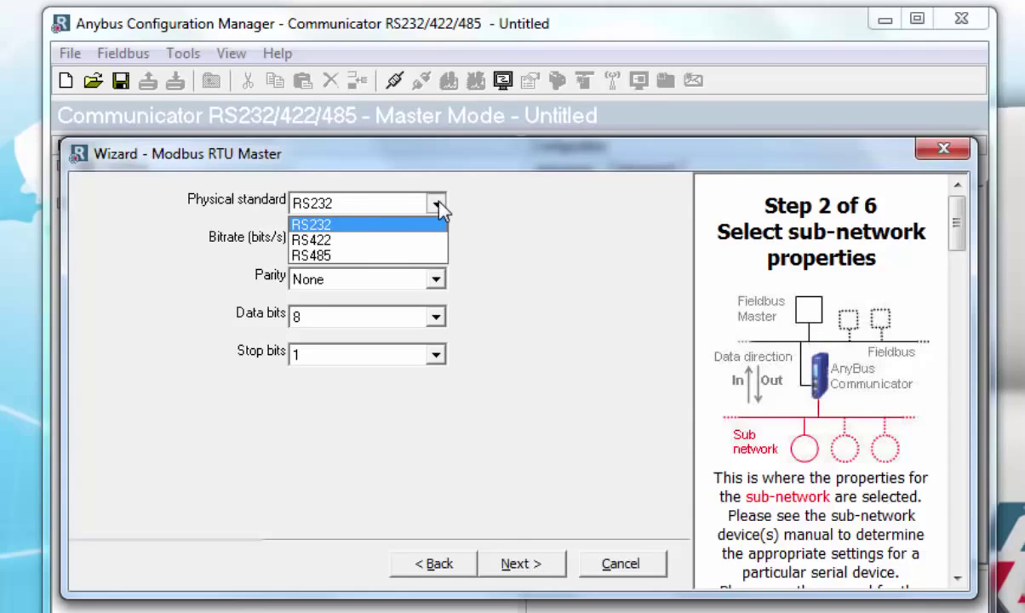
{"action": "left_click", "coordinate": [433, 257]}
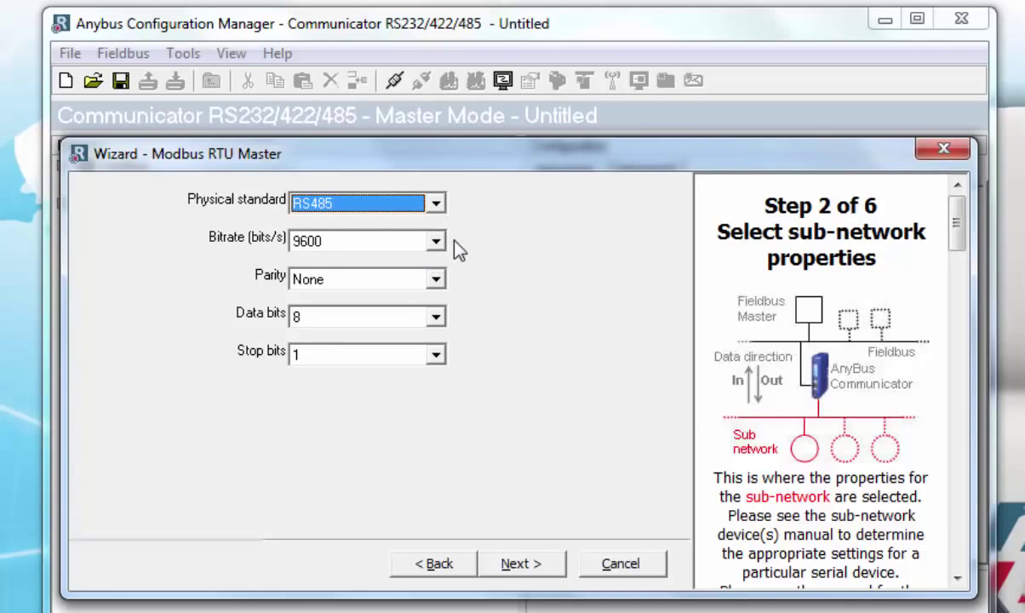
{"action": "left_click", "coordinate": [435, 281]}
{"action": "left_click", "coordinate": [438, 332]}
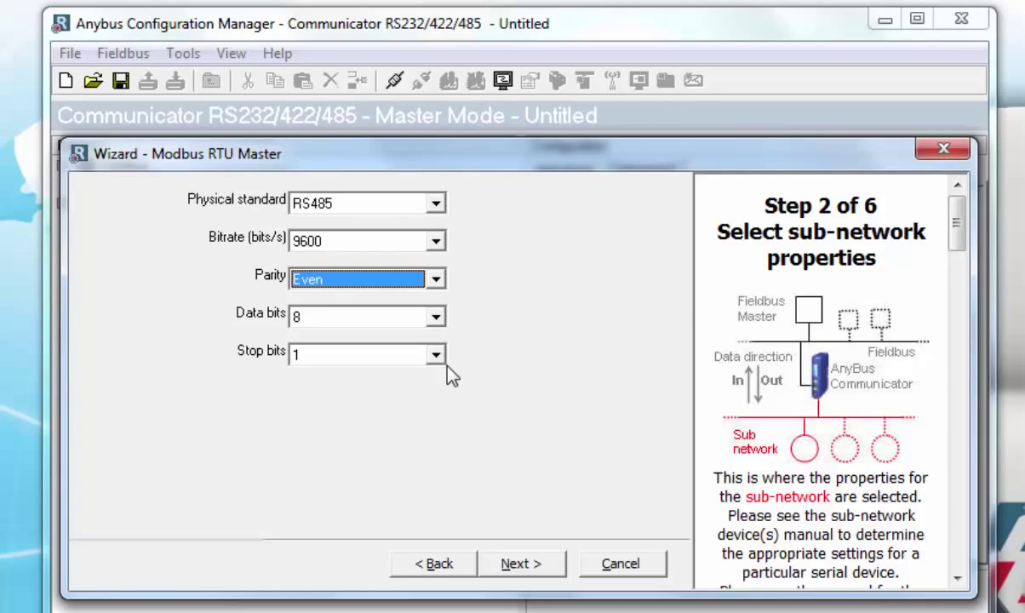
{"action": "left_click", "coordinate": [519, 565]}
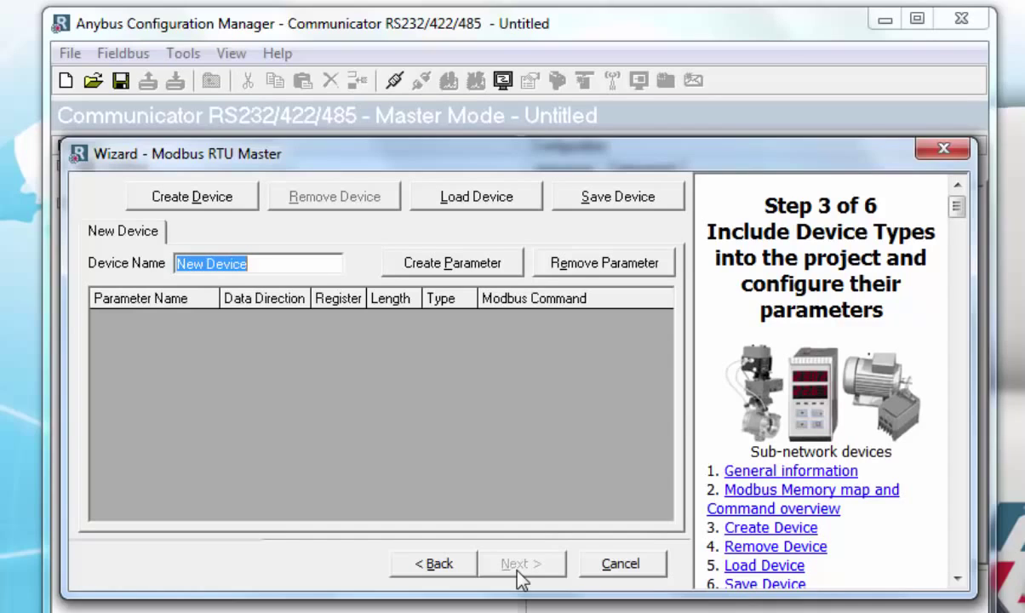
Name the new device ABB C100 Regulator.
{"action": "left_click_drag", "start_coordinate": [286, 260], "coordinate": [150, 265]}
{"action": "type", "text": "A"}
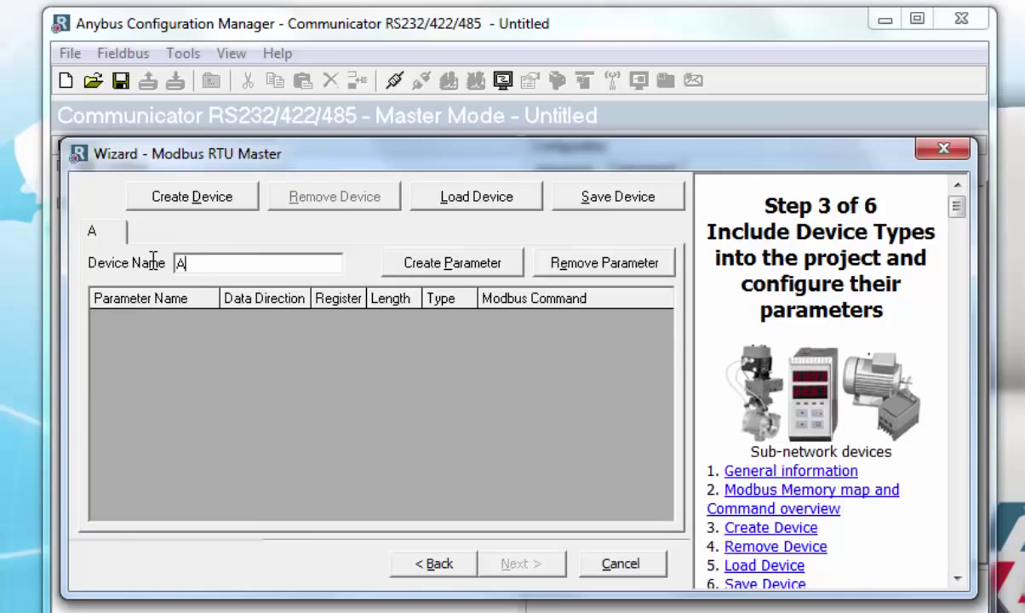
{"action": "type", "text": "BB C100 Regulat"}
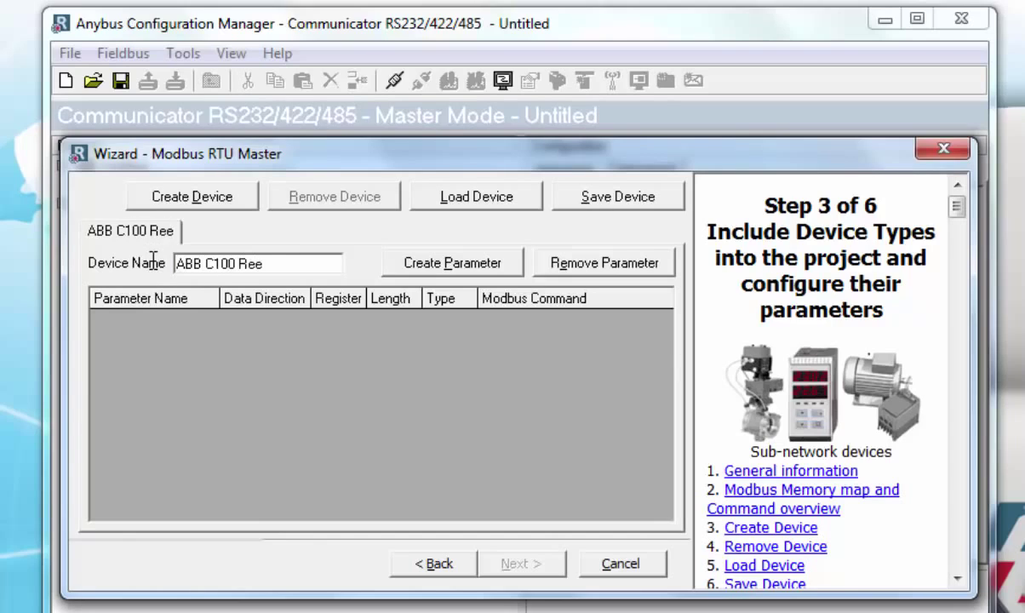
{"action": "type", "text": "or"}
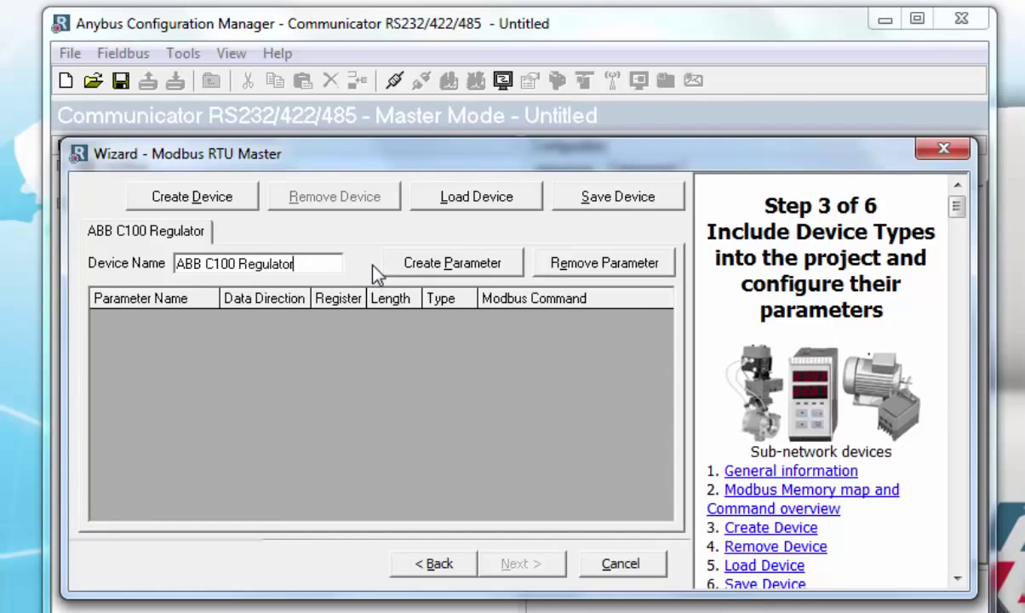
Create four parameters for the ABB C100 Regulator device.
{"action": "left_click", "coordinate": [433, 263]}
{"action": "left_click", "coordinate": [433, 263]}
{"action": "left_click", "coordinate": [432, 263]}
{"action": "left_click", "coordinate": [433, 263]}
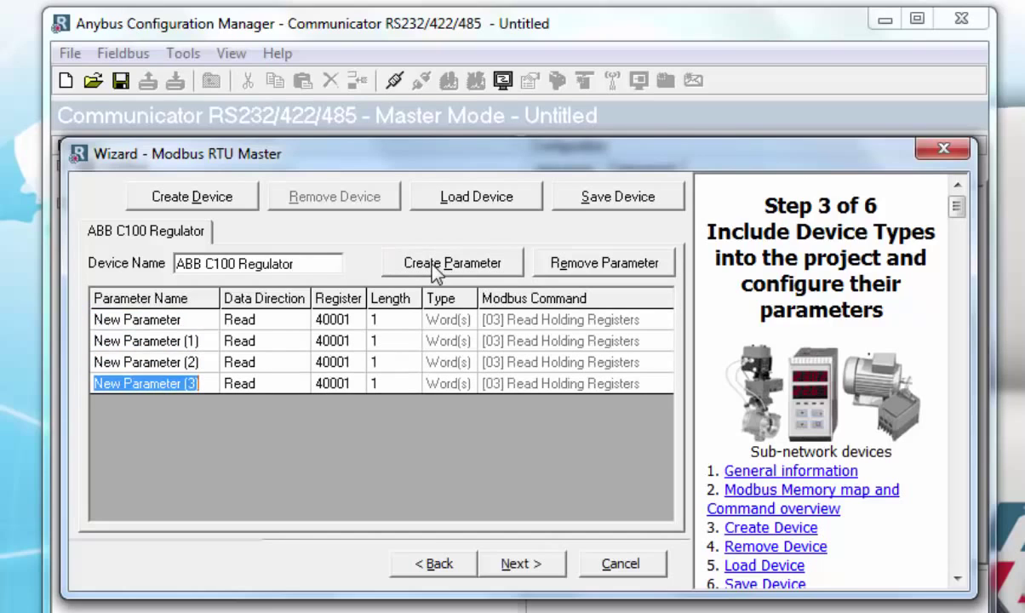
Configure the first parameter as Local Setpoint with data direction Write and register 40042.
{"action": "double_click", "coordinate": [170, 320]}
{"action": "type", "text": "Local Setpoint"}
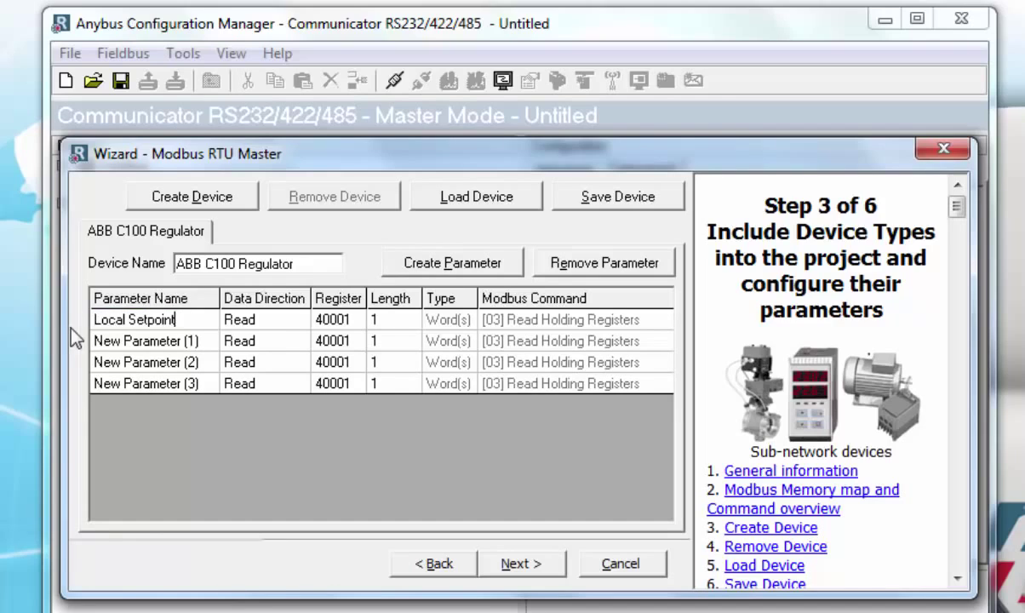
{"action": "left_click", "coordinate": [297, 320]}
{"action": "left_click", "coordinate": [298, 320]}
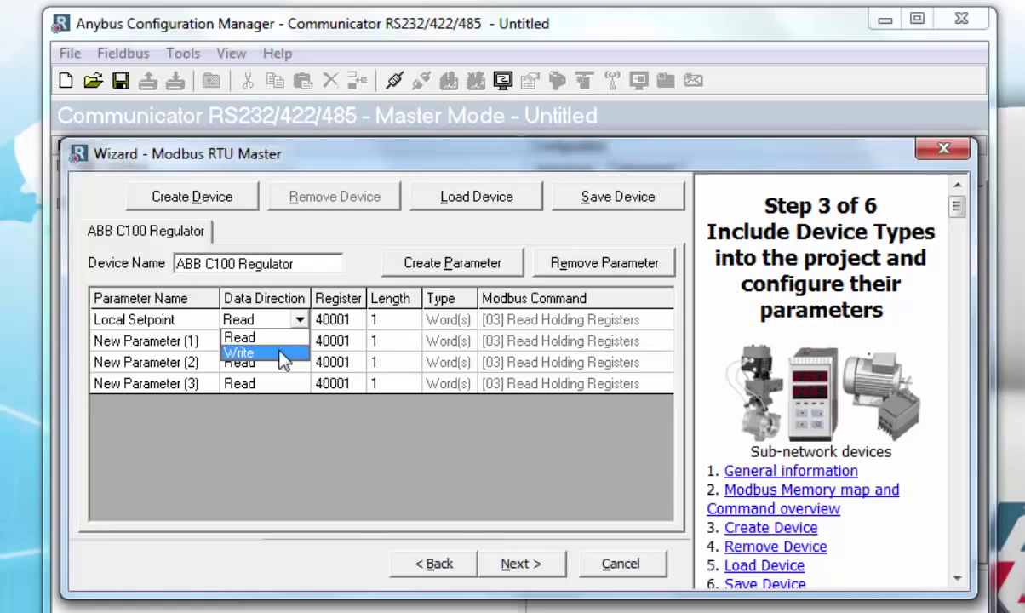
{"action": "left_click", "coordinate": [279, 352]}
{"action": "left_click", "coordinate": [356, 321]}
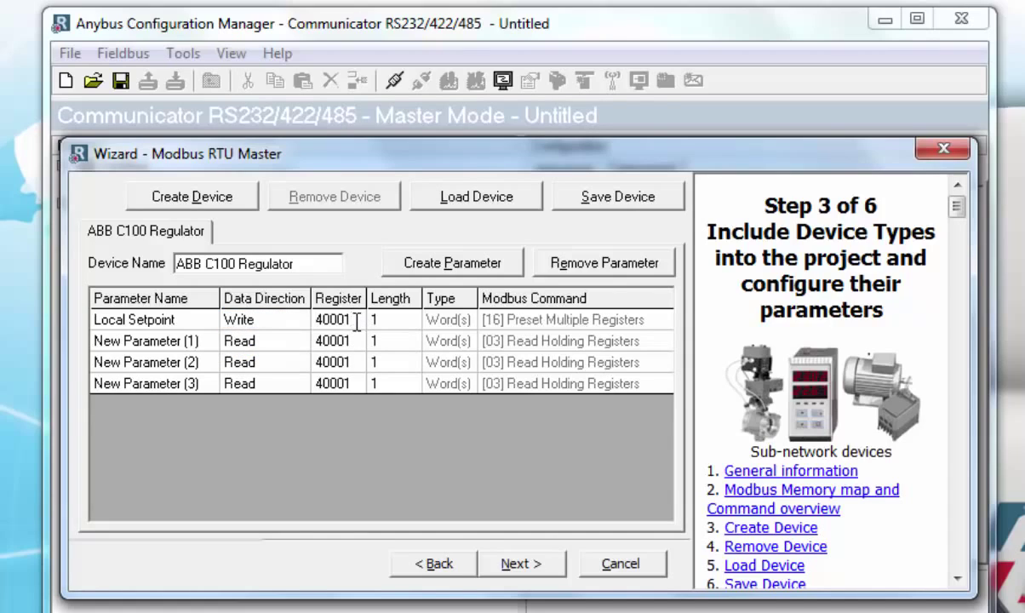
{"action": "key", "text": "BackSpace"}
{"action": "key", "text": "BackSpace"}
{"action": "type", "text": "42"}
{"action": "left_click", "coordinate": [403, 319]}
Rename the second parameter Process Variable, keep it as Read, and set its register to 40012.
{"action": "left_click", "coordinate": [145, 340]}
{"action": "type", "text": "Process Variable"}
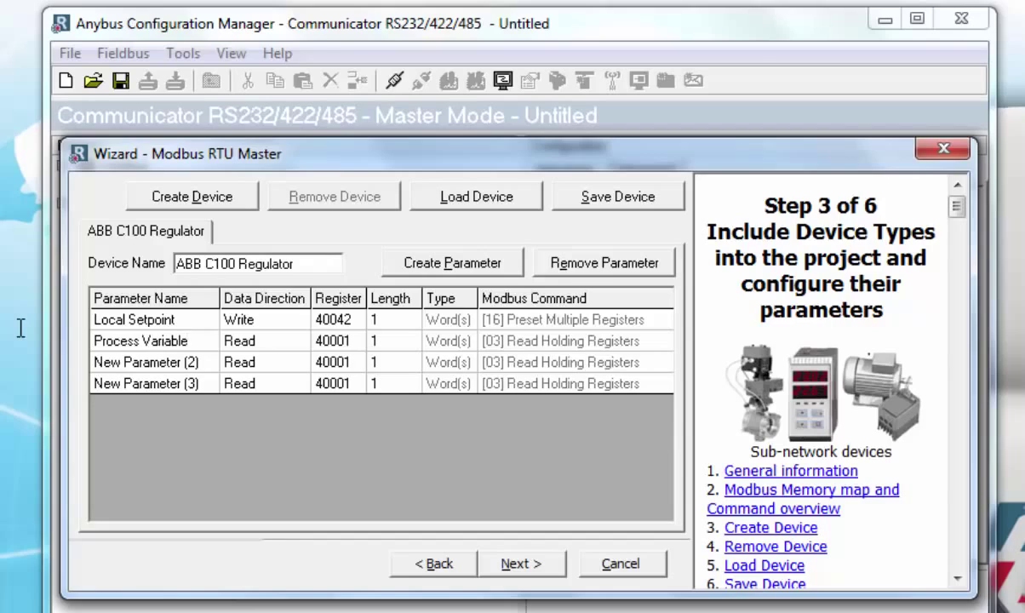
{"action": "left_click", "coordinate": [295, 342]}
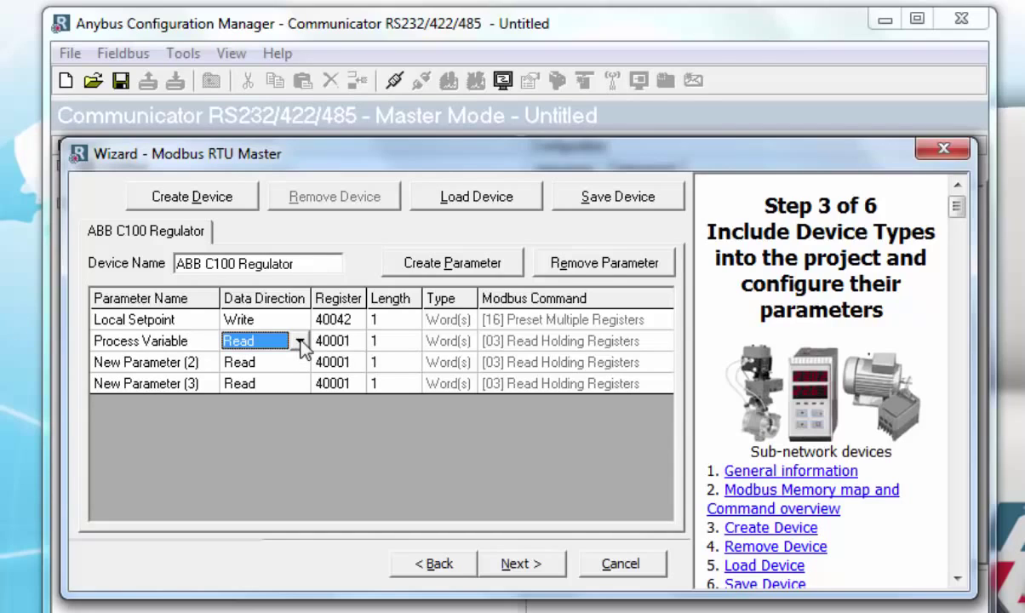
{"action": "left_click", "coordinate": [357, 342]}
{"action": "key", "text": "BackSpace"}
{"action": "key", "text": "BackSpace"}
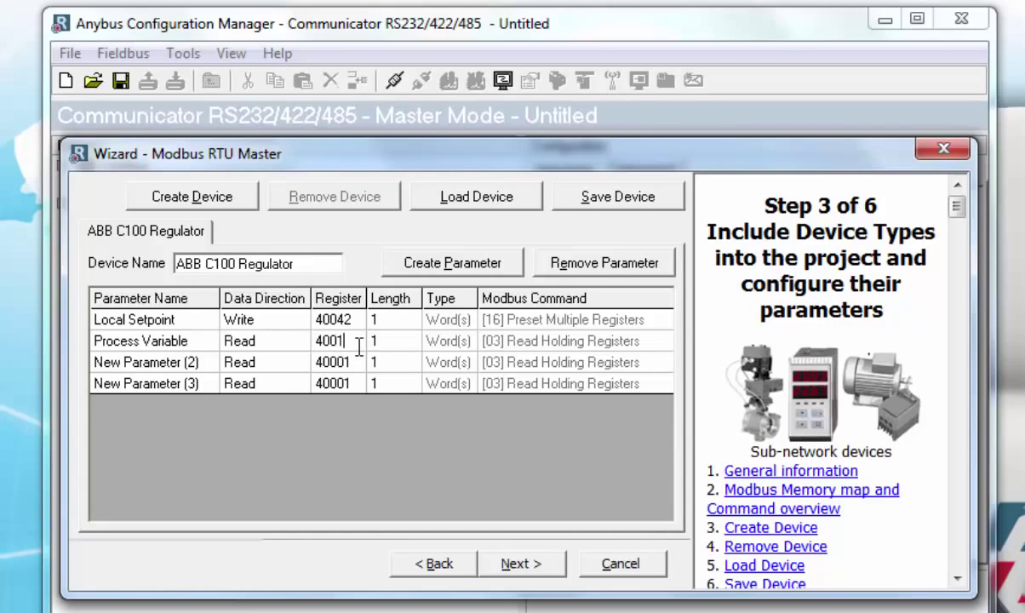
{"action": "type", "text": "12"}
Rename the third parameter Output Value and set its register to 40014.
{"action": "left_click", "coordinate": [92, 362]}
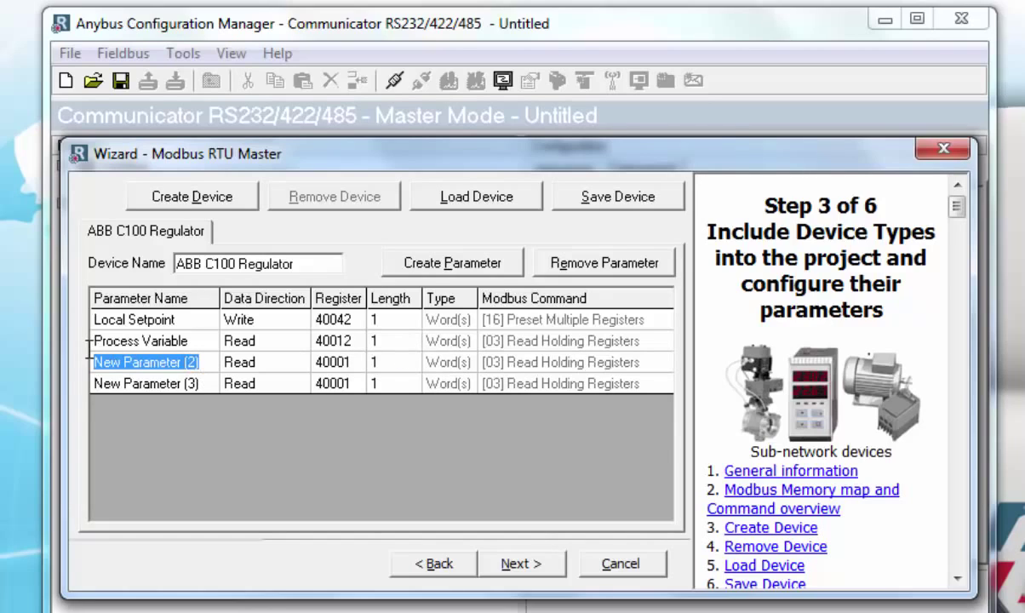
{"action": "type", "text": "Output Value"}
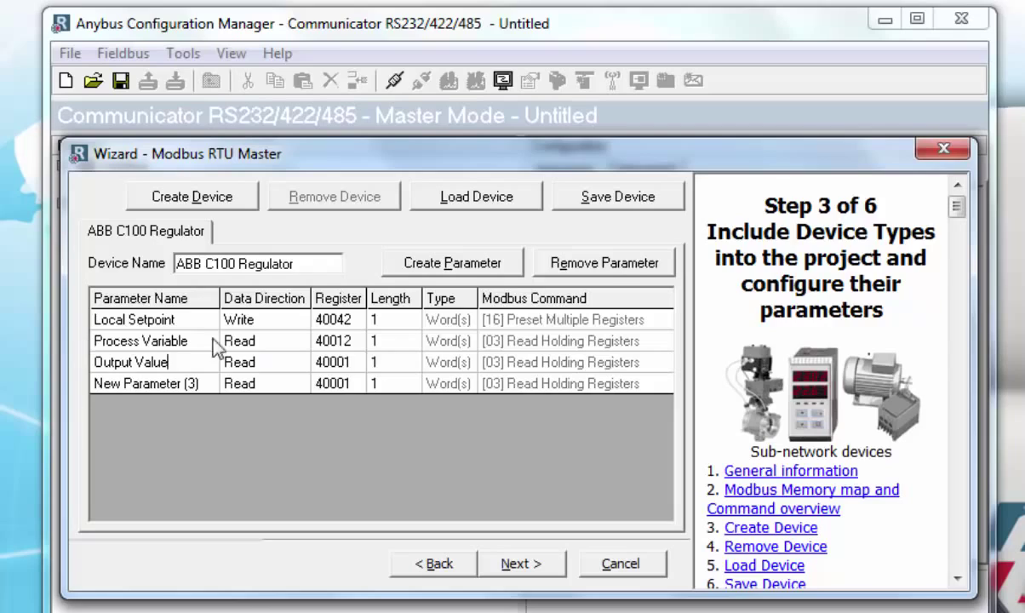
{"action": "left_click", "coordinate": [348, 364]}
{"action": "key", "text": "BackSpace"}
{"action": "key", "text": "BackSpace"}
{"action": "type", "text": "14"}
{"action": "key", "text": "Return"}
{"action": "left_click", "coordinate": [401, 364]}
Rename the fourth parameter Auto/Manual Control and set its register to 40015.
{"action": "left_click", "coordinate": [203, 383]}
{"action": "type", "text": "Au"}
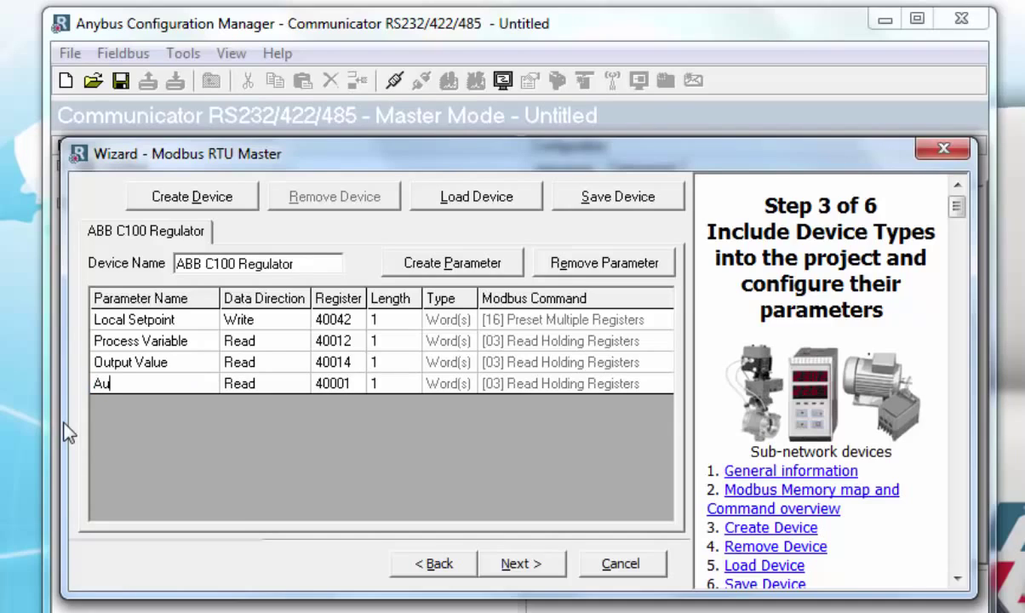
{"action": "type", "text": "to/Manual Control"}
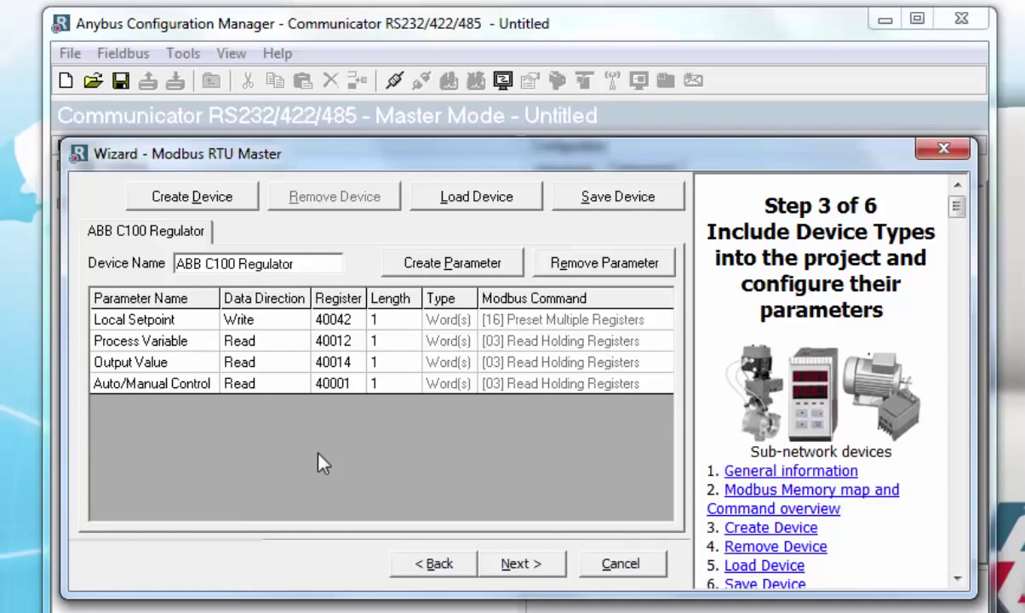
{"action": "left_click", "coordinate": [356, 384]}
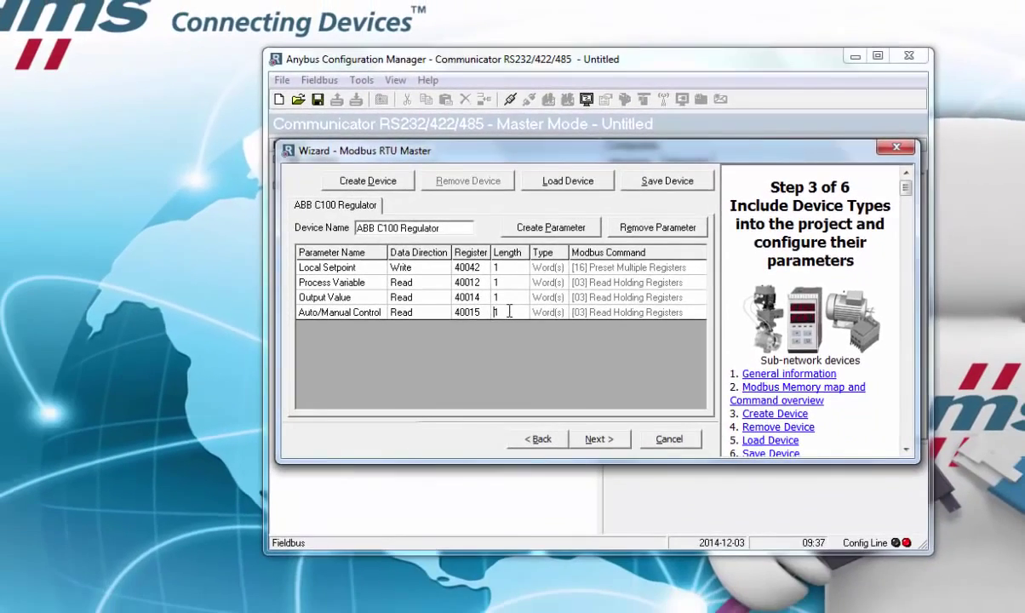
Save the device definition to the desktop as ABB C100 Regulator.D01 and continue to the wizard's node setup.
{"action": "left_click", "coordinate": [667, 181]}
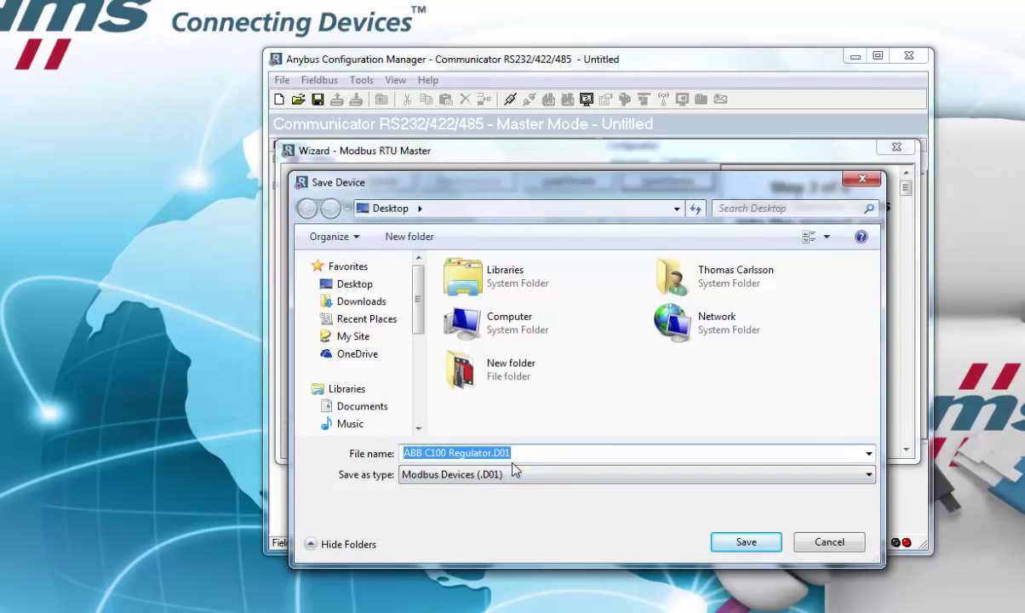
{"action": "left_click", "coordinate": [747, 543]}
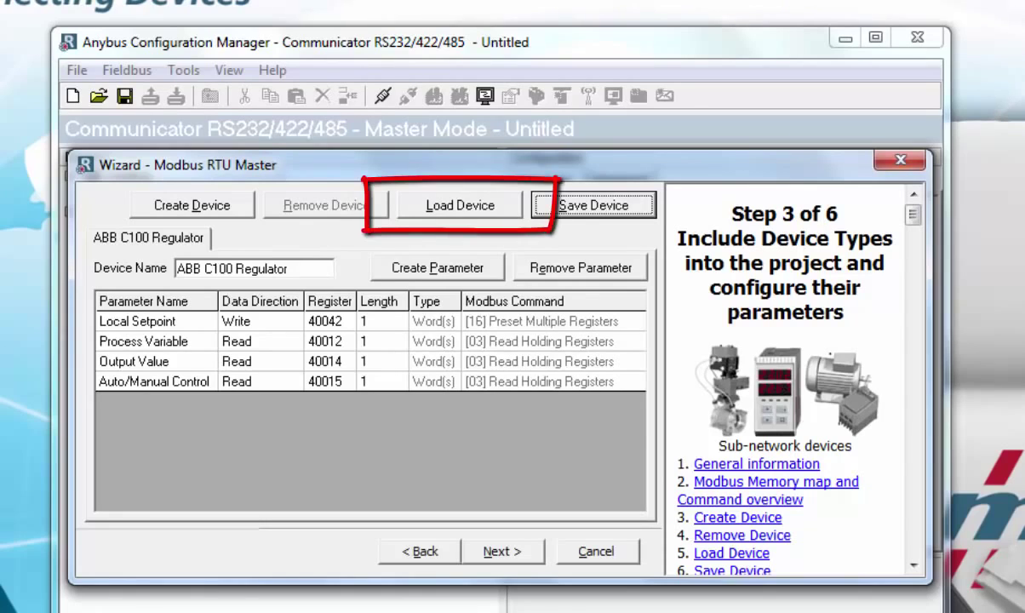
{"action": "left_click", "coordinate": [502, 551]}
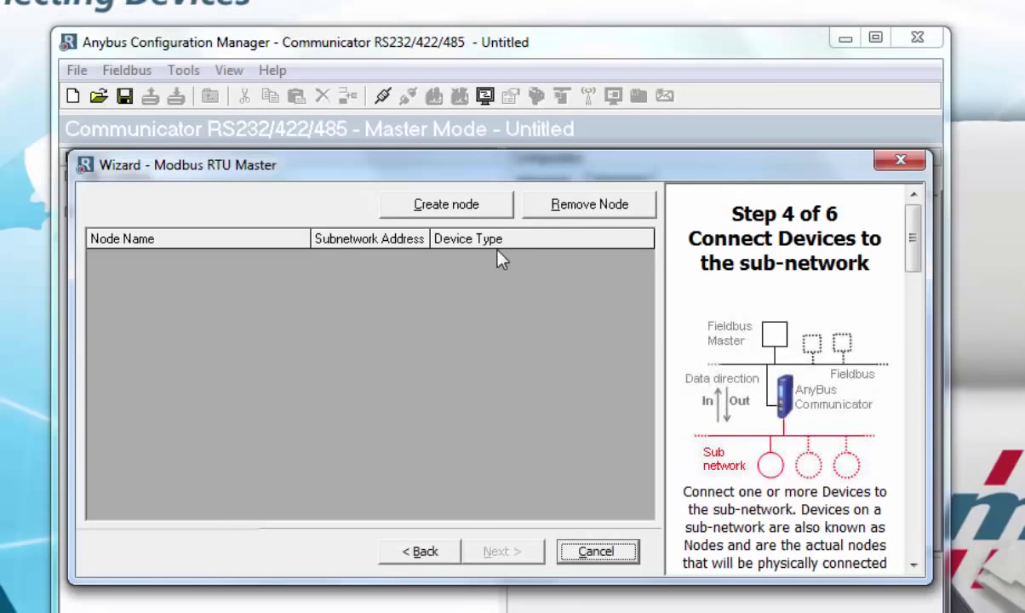
Create a node named Our Regulator with device type ABB C100 Regulator, and continue to the node's parameter selection.
{"action": "left_click", "coordinate": [480, 211]}
{"action": "type", "text": "Our Regulator"}
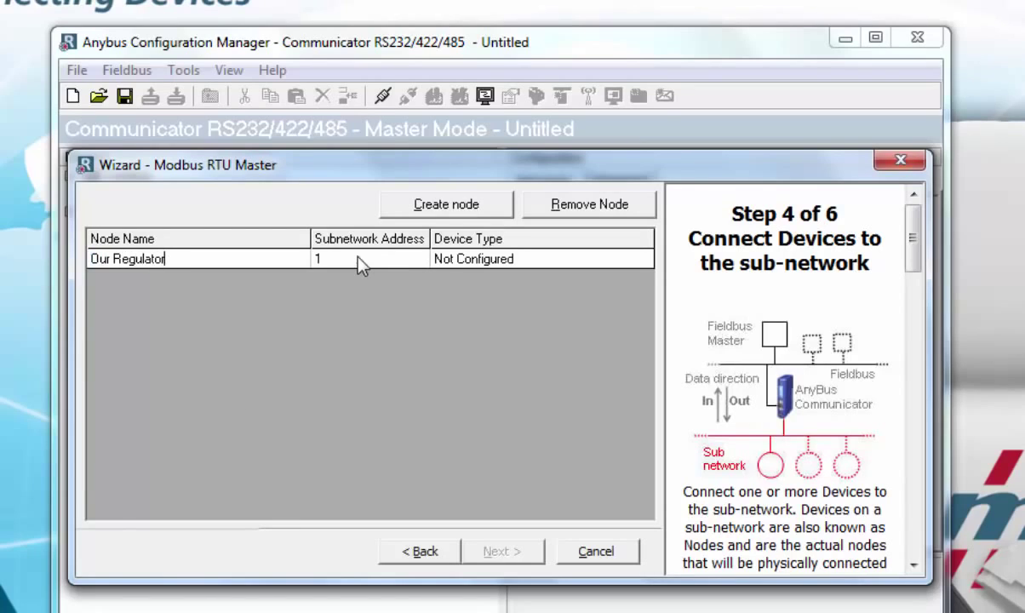
{"action": "left_click", "coordinate": [423, 261]}
{"action": "left_click", "coordinate": [639, 262]}
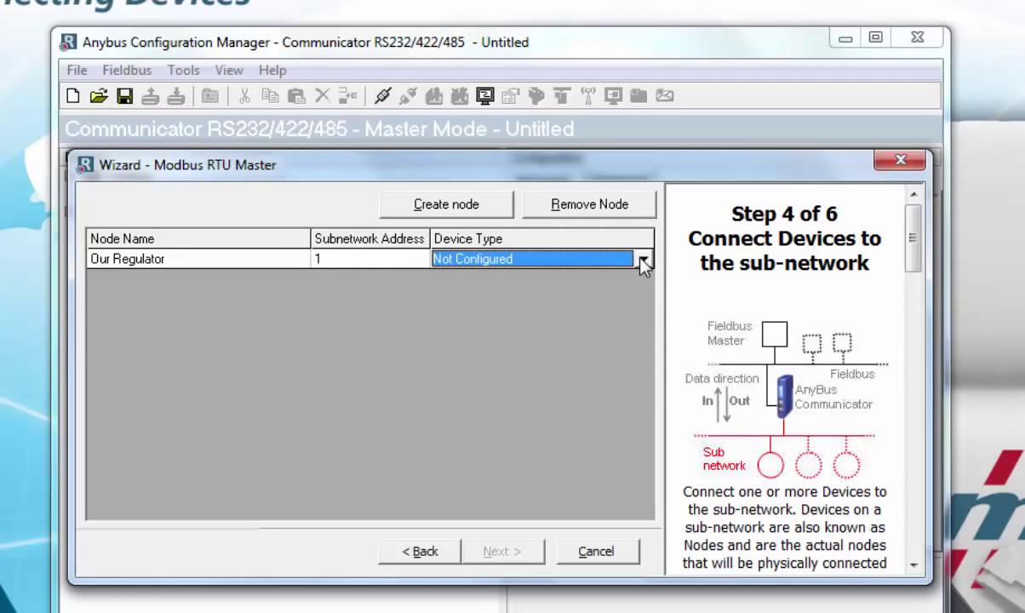
{"action": "left_click", "coordinate": [644, 259]}
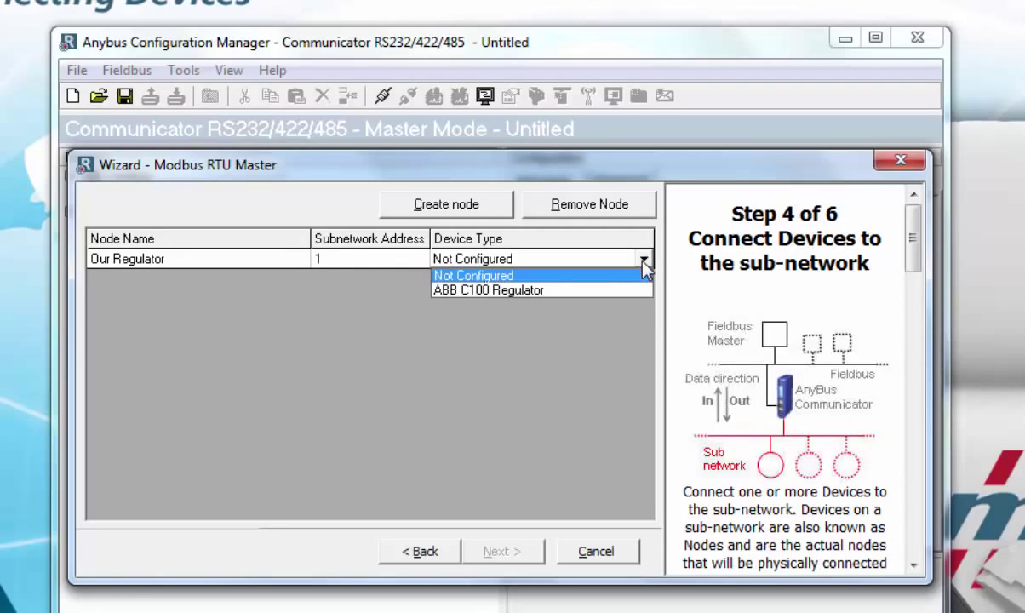
{"action": "left_click", "coordinate": [600, 290]}
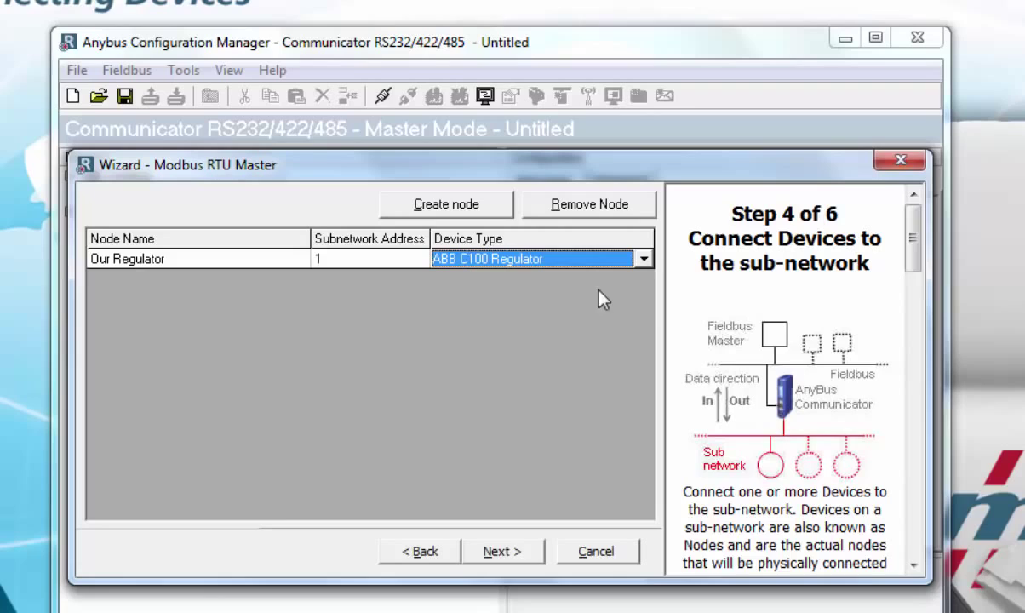
{"action": "left_click", "coordinate": [505, 558]}
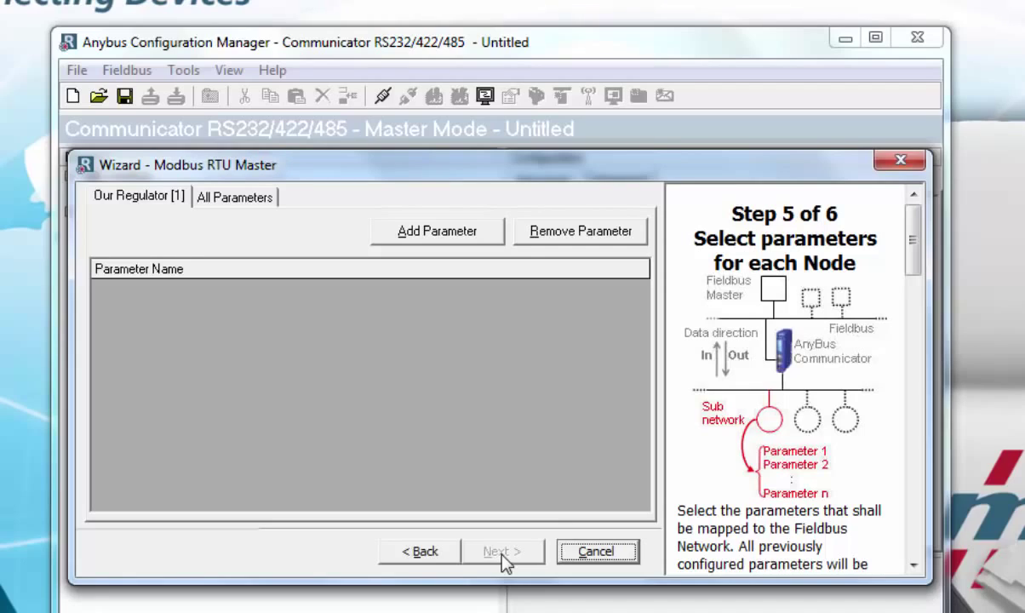
Add two parameter entries to the Our Regulator node and assign Local Setpoint to the first.
{"action": "left_click", "coordinate": [493, 237]}
{"action": "left_click", "coordinate": [494, 236]}
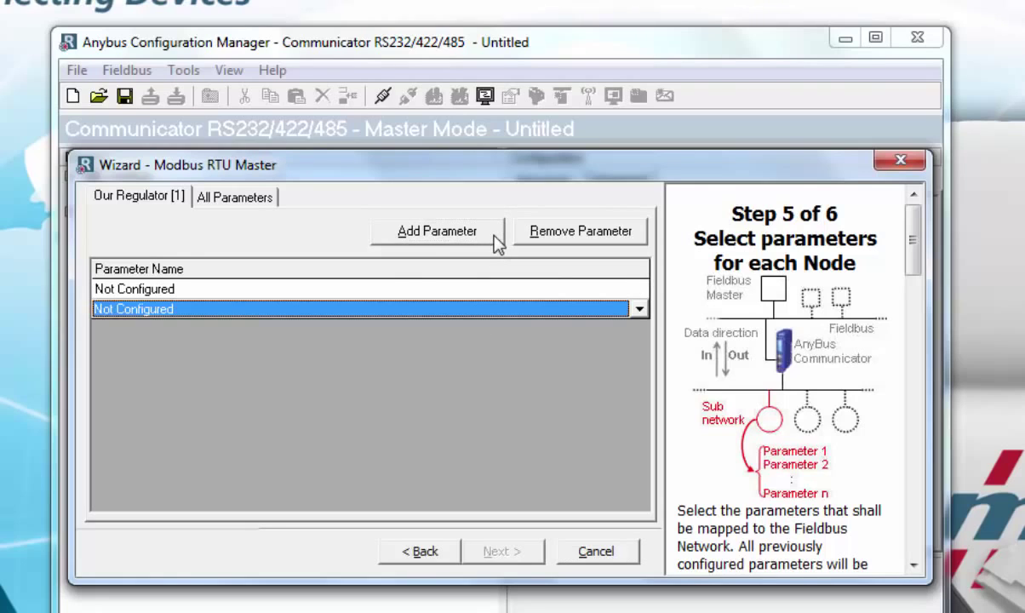
{"action": "left_click", "coordinate": [432, 289]}
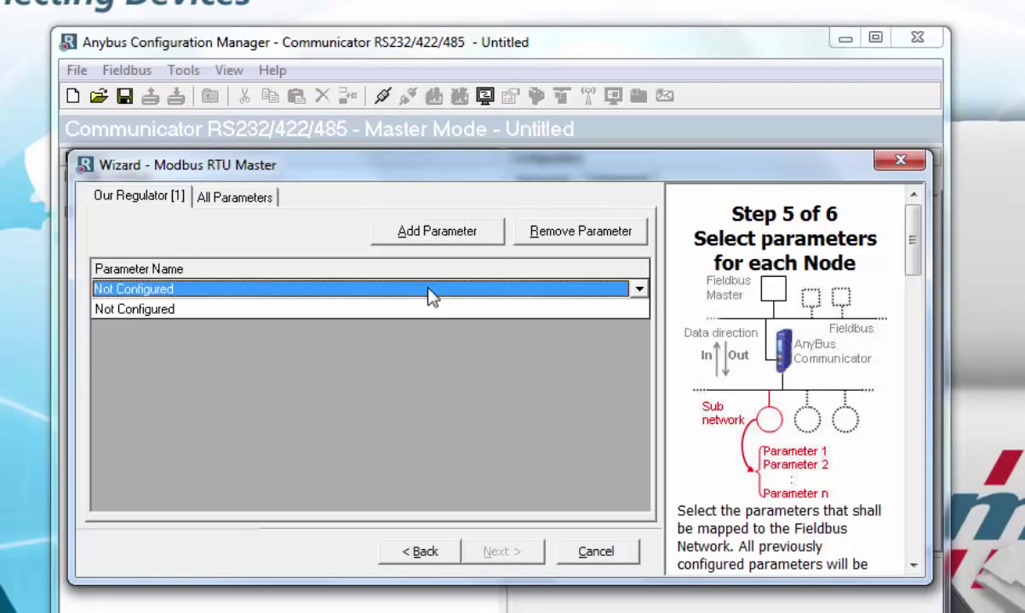
{"action": "left_click", "coordinate": [429, 289]}
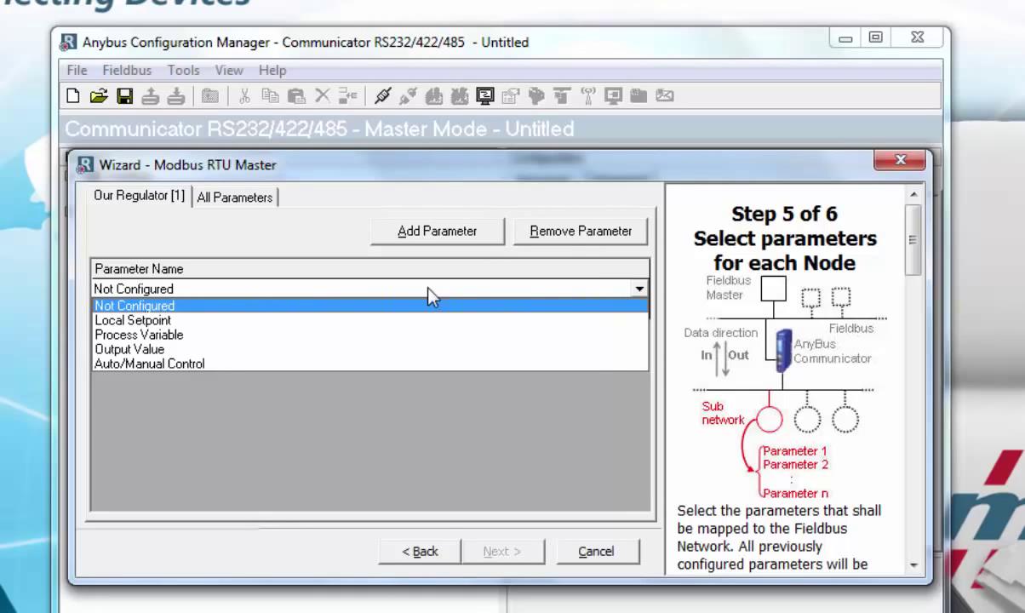
{"action": "left_click", "coordinate": [413, 327]}
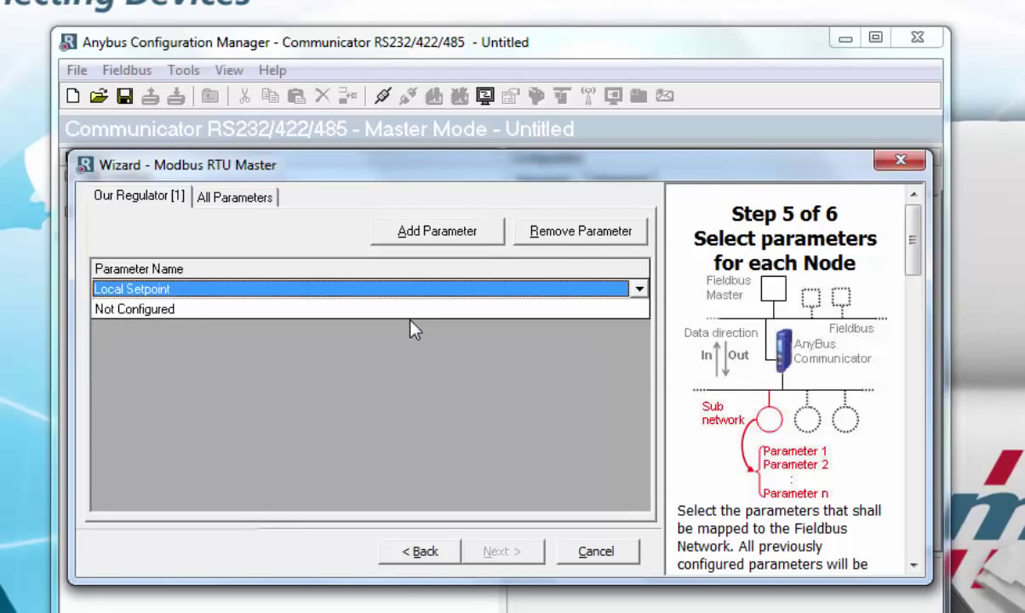
Assign Output Value to the second parameter entry of the Our Regulator node and continue to the configuration report.
{"action": "left_click", "coordinate": [400, 310]}
{"action": "left_click", "coordinate": [400, 309]}
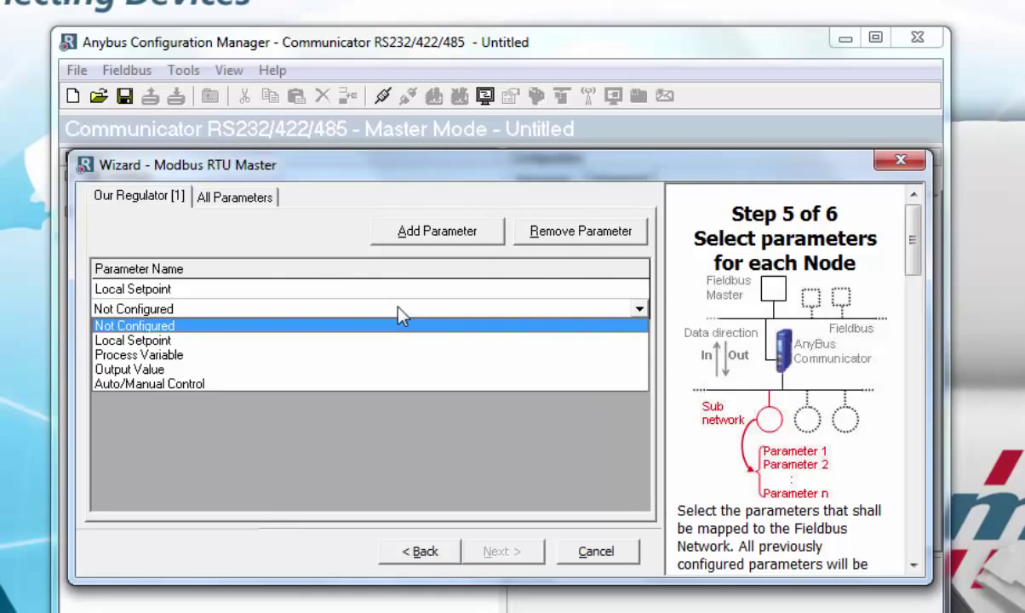
{"action": "left_click", "coordinate": [372, 369]}
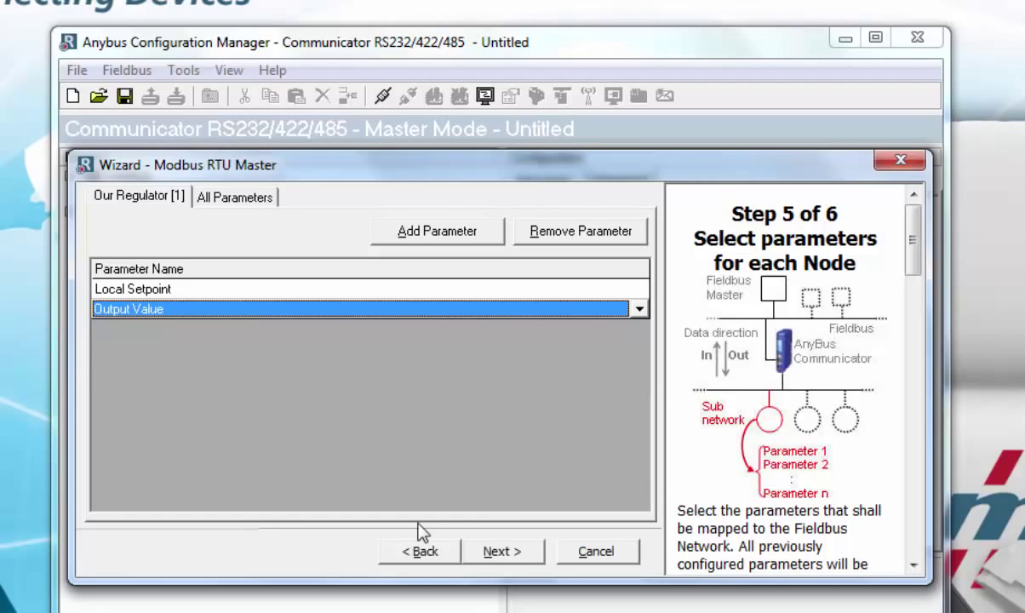
{"action": "left_click", "coordinate": [499, 554]}
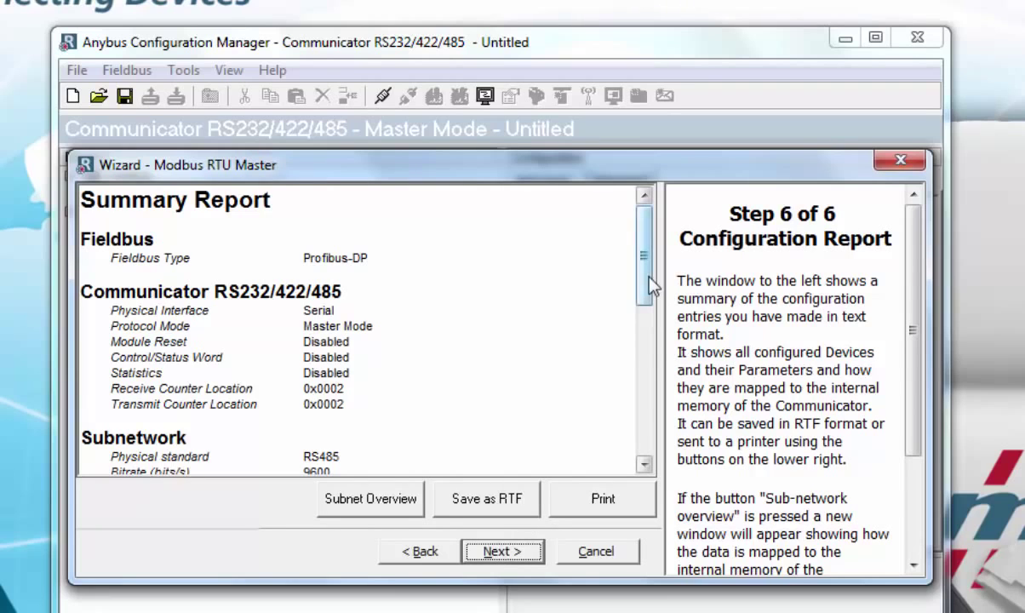
Save the summary report to the desktop as ABB Controller.rtf and finish the wizard.
{"action": "left_click_drag", "start_coordinate": [647, 285], "coordinate": [645, 253]}
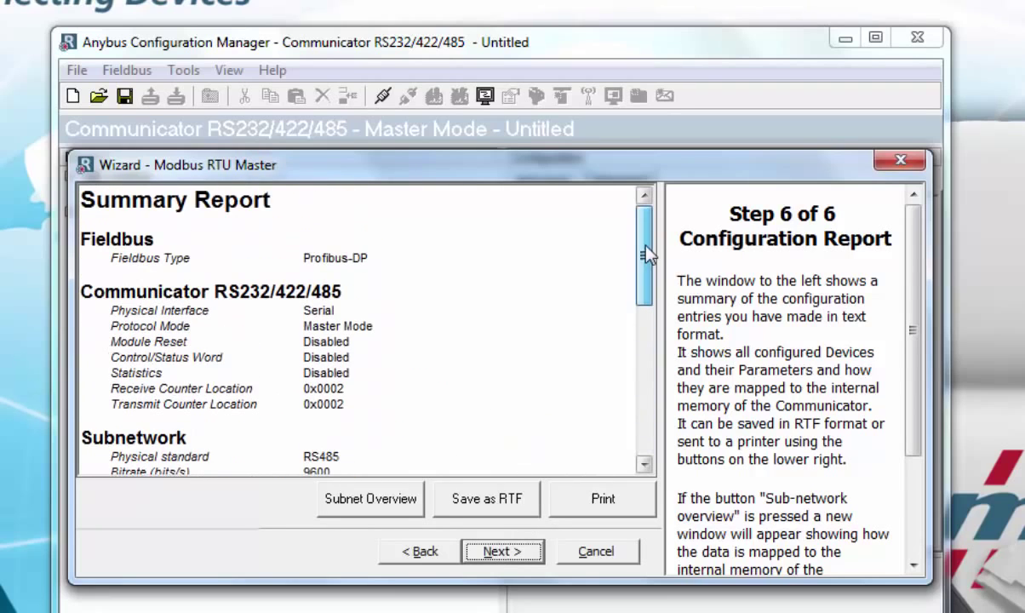
{"action": "left_click", "coordinate": [504, 507]}
{"action": "type", "text": "ABB Con"}
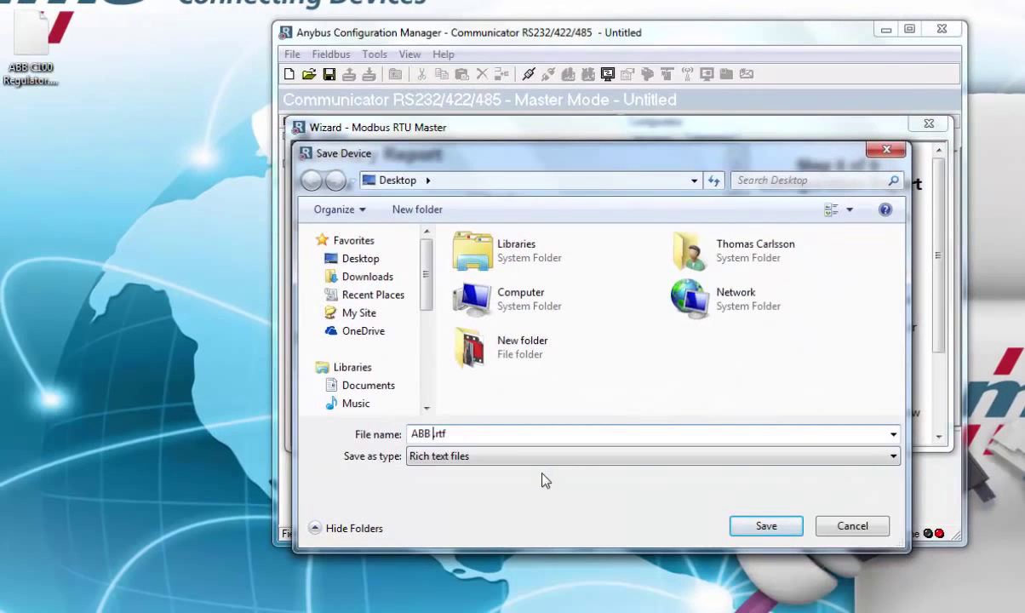
{"action": "type", "text": "troller"}
{"action": "key", "text": "Return"}
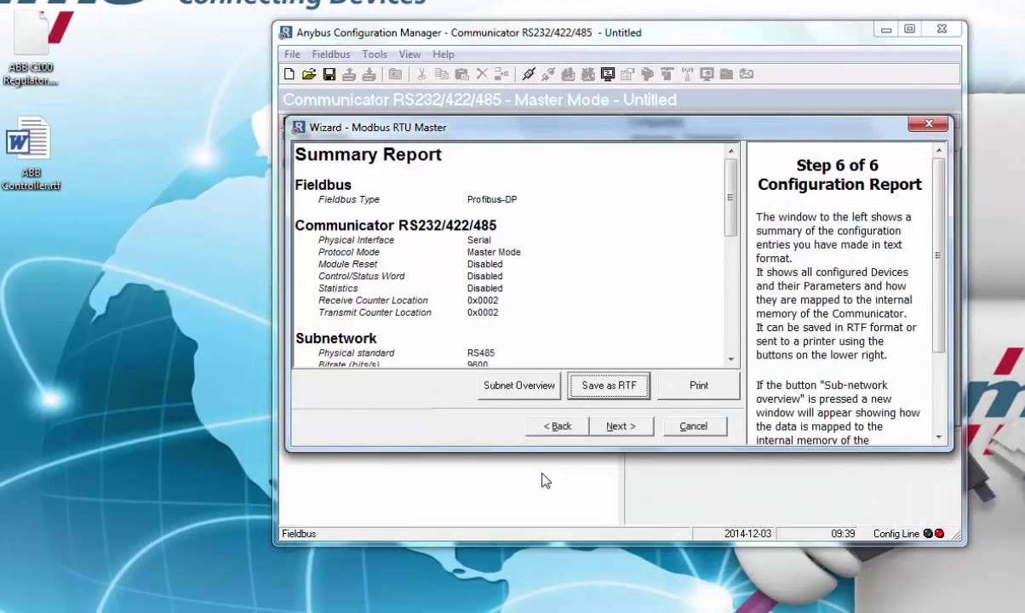
{"action": "left_click", "coordinate": [640, 435]}
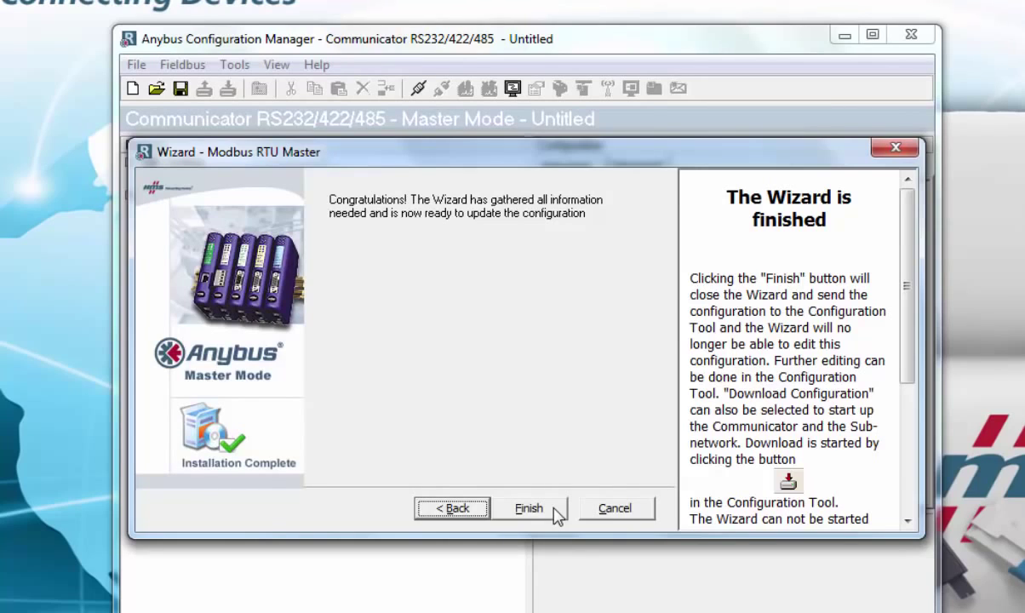
{"action": "left_click", "coordinate": [554, 505]}
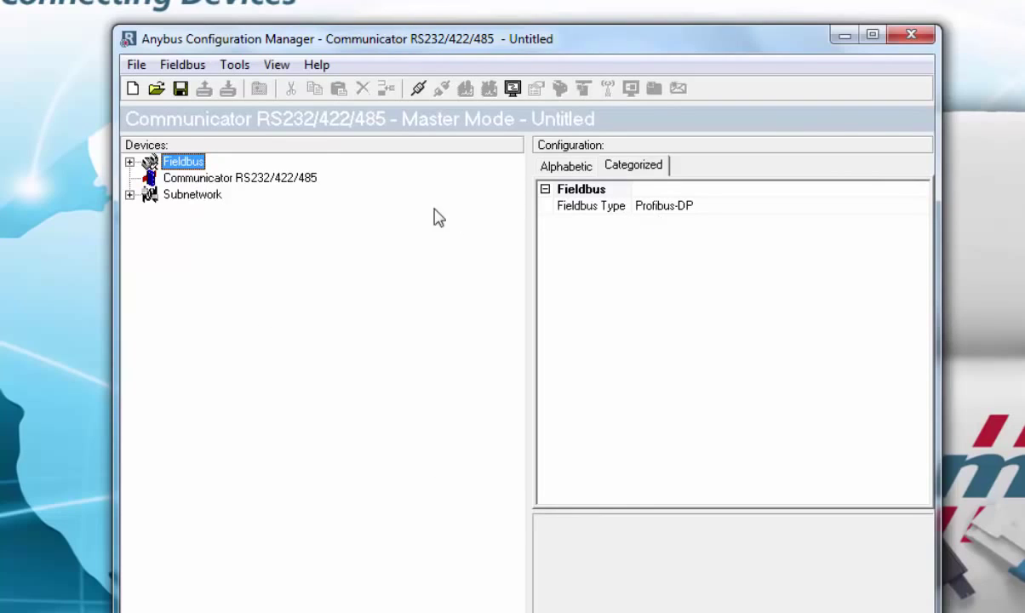
Examine the Communicator RS232/422/485 settings and expand the subnetwork down to the queries and responses of both Our Regulator parameters.
{"action": "left_click", "coordinate": [289, 180]}
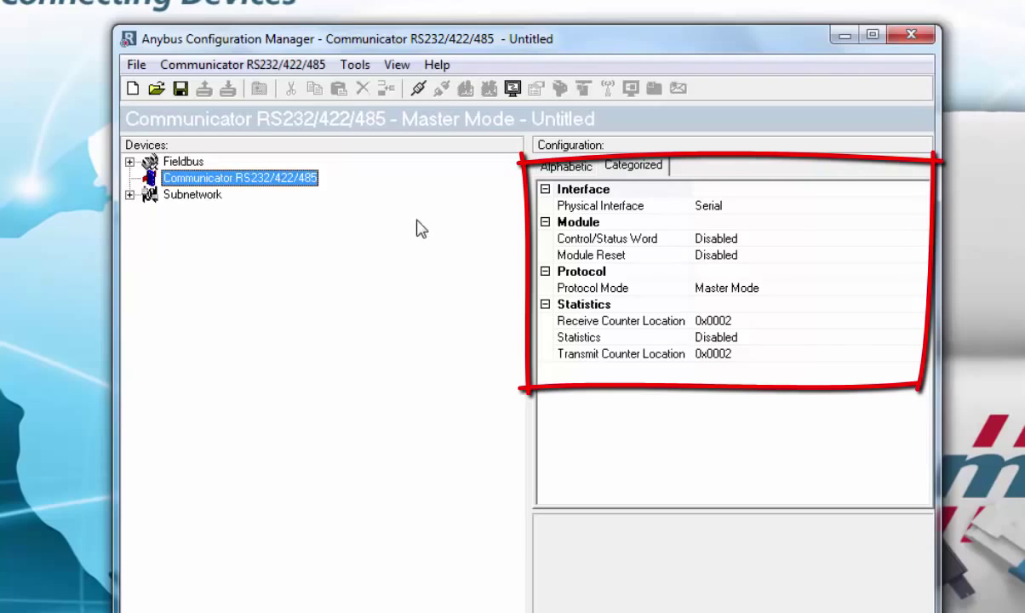
{"action": "left_click", "coordinate": [130, 195]}
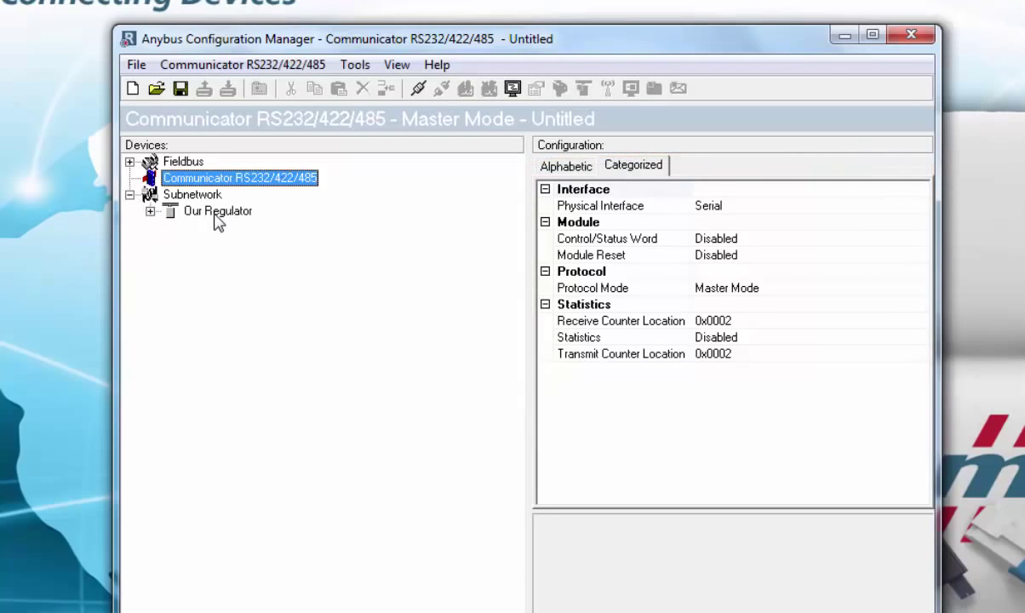
{"action": "left_click", "coordinate": [149, 211]}
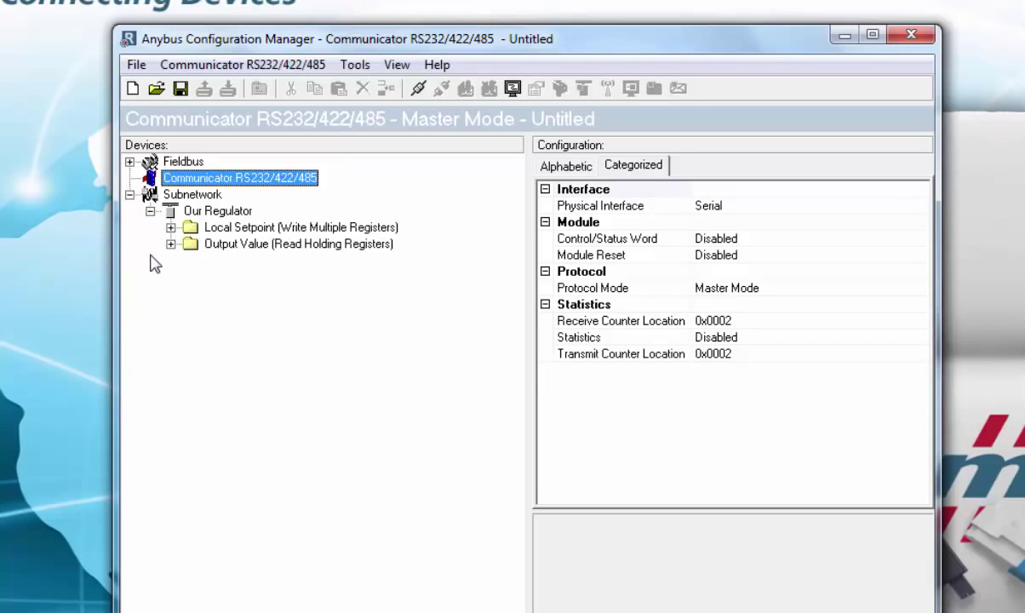
{"action": "left_click", "coordinate": [170, 227]}
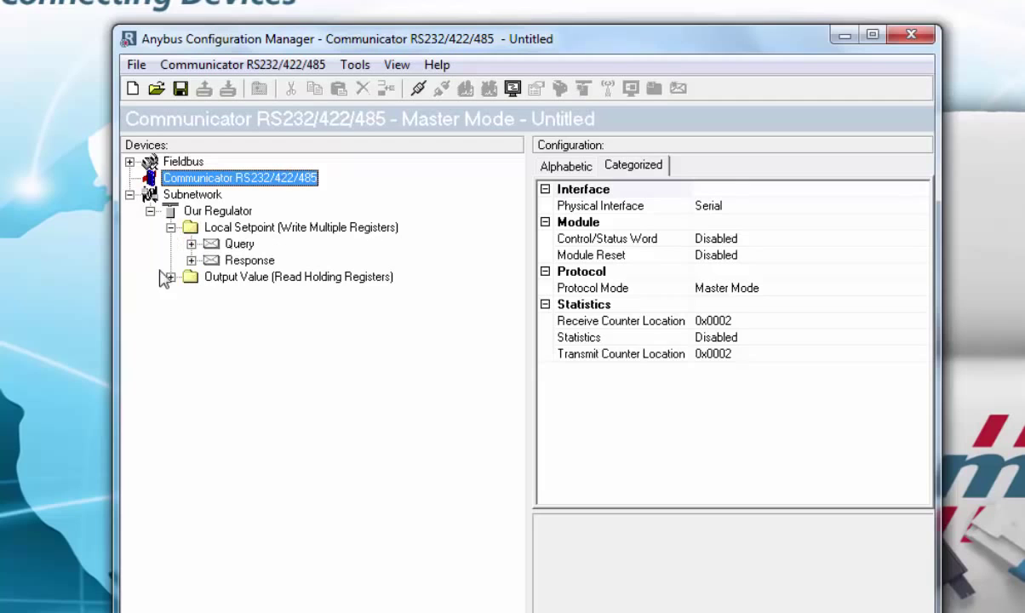
{"action": "left_click", "coordinate": [170, 277]}
Set the Local Setpoint query's update mode to On data change and view its offline options for the sub-network.
{"action": "left_click", "coordinate": [239, 244]}
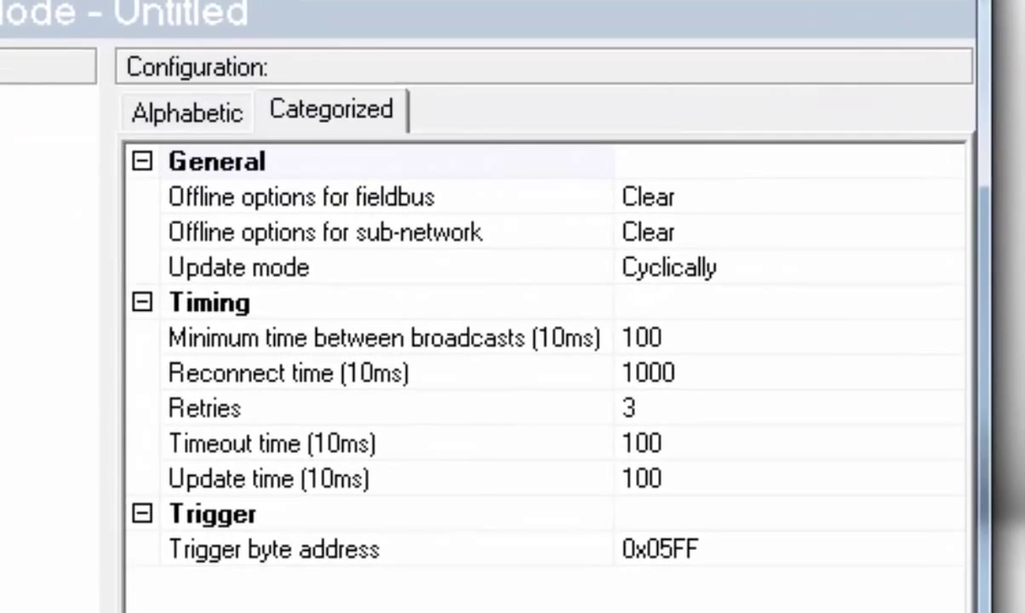
{"action": "left_click", "coordinate": [943, 271]}
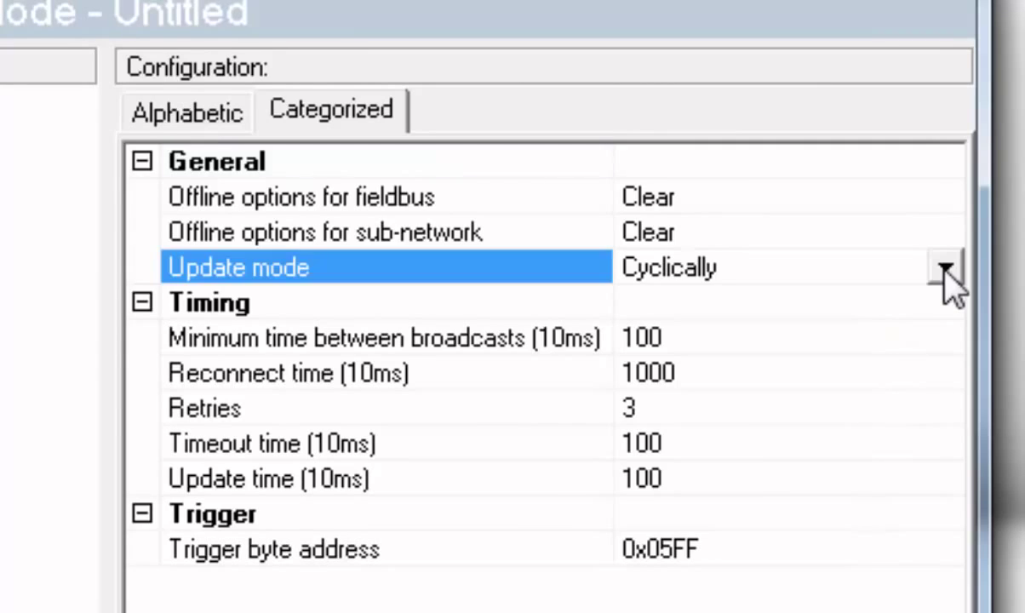
{"action": "left_click", "coordinate": [944, 271]}
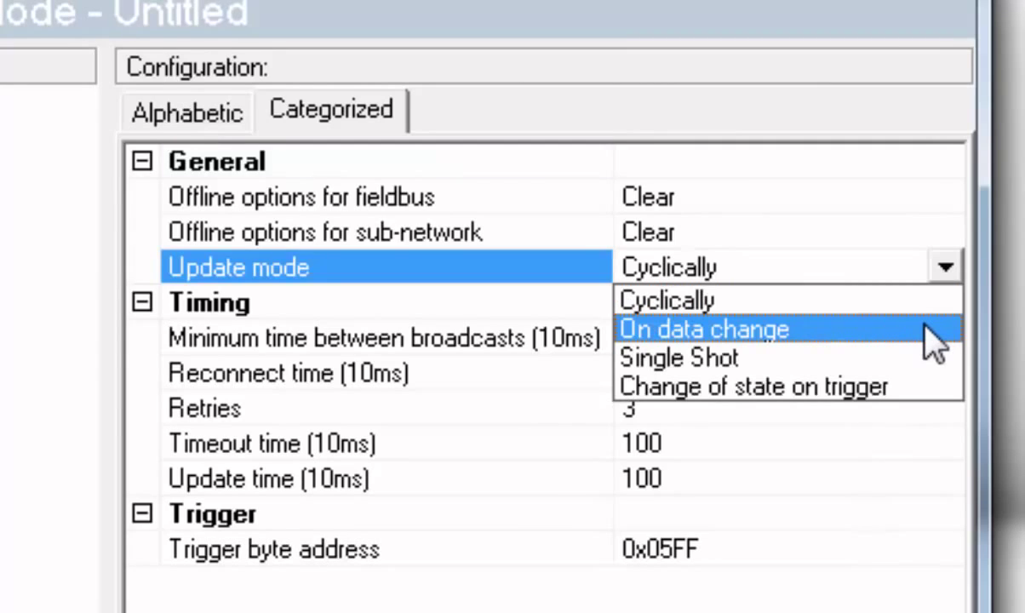
{"action": "left_click", "coordinate": [935, 343]}
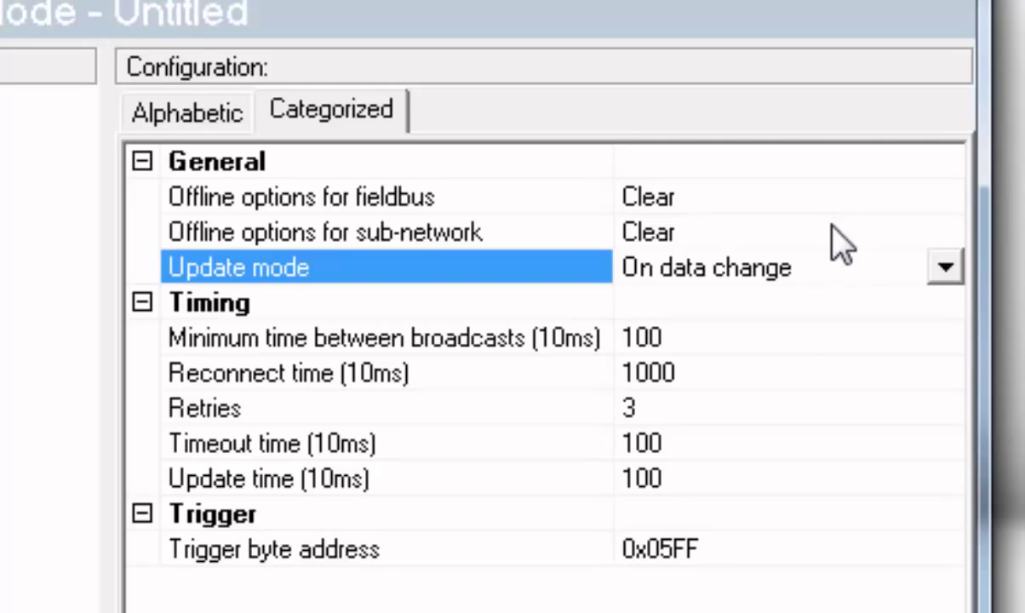
{"action": "left_click", "coordinate": [947, 240]}
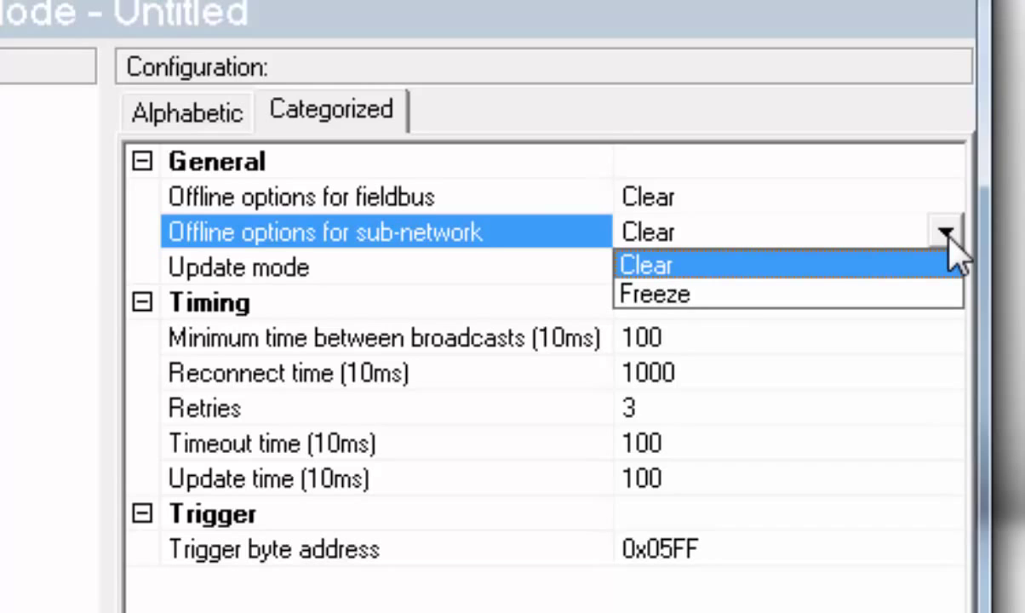
{"action": "left_click", "coordinate": [948, 240]}
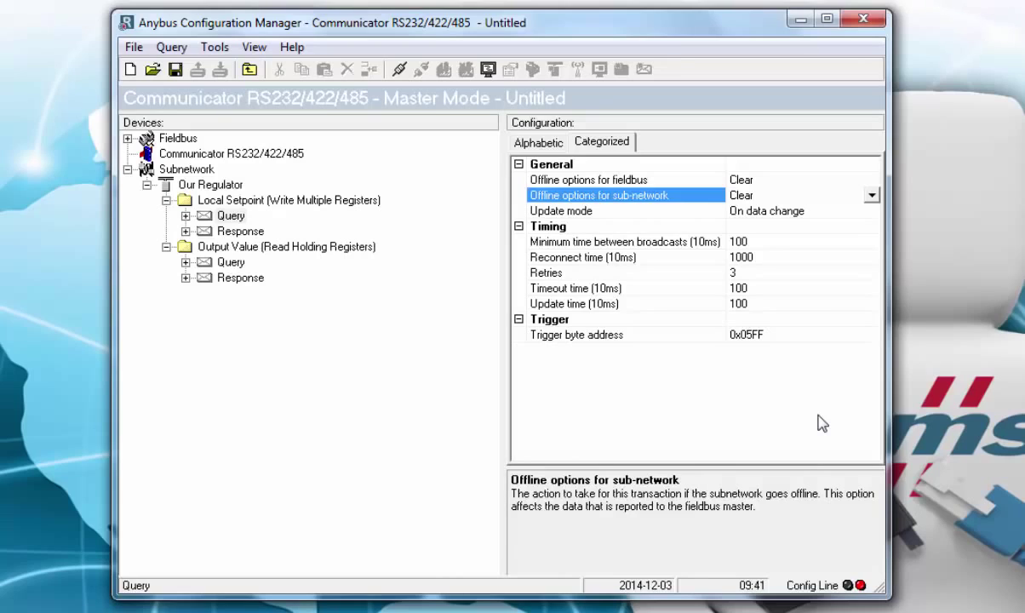
Select COM5 as the communication port and connect to the Communicator.
{"action": "left_click", "coordinate": [214, 48]}
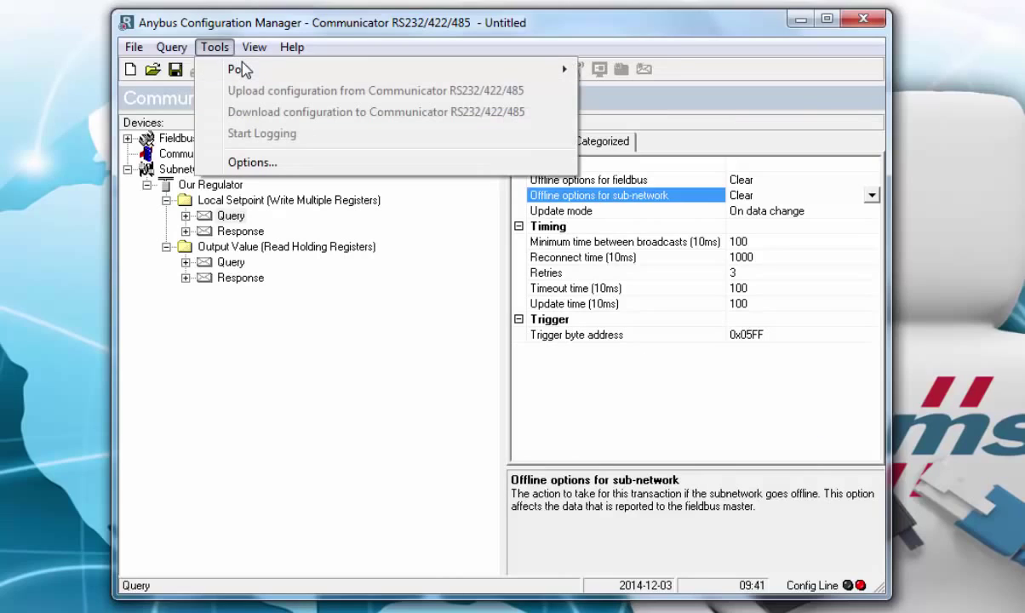
{"action": "mouse_move", "coordinate": [363, 72]}
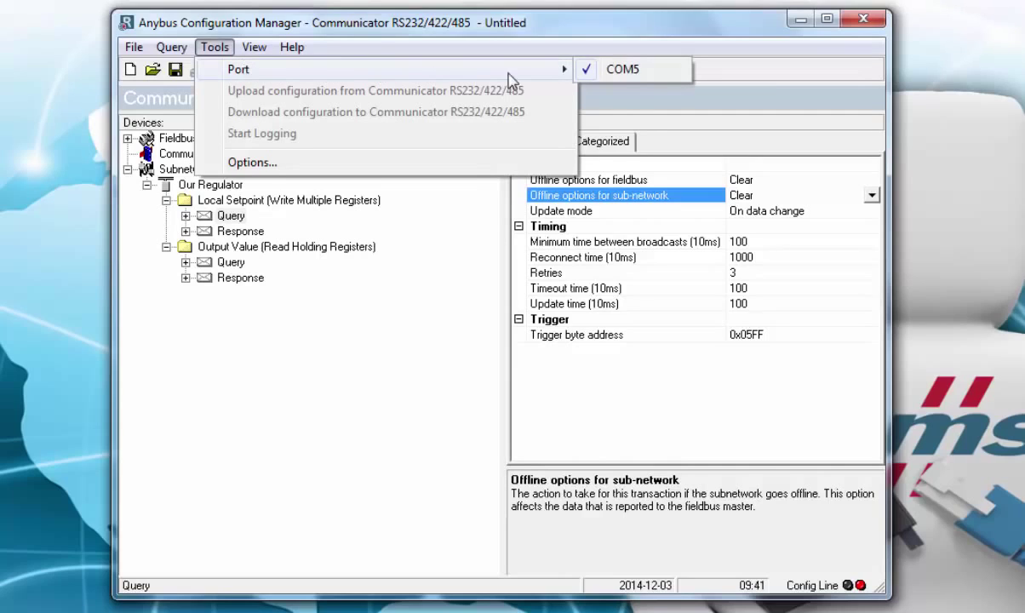
{"action": "left_click", "coordinate": [623, 70]}
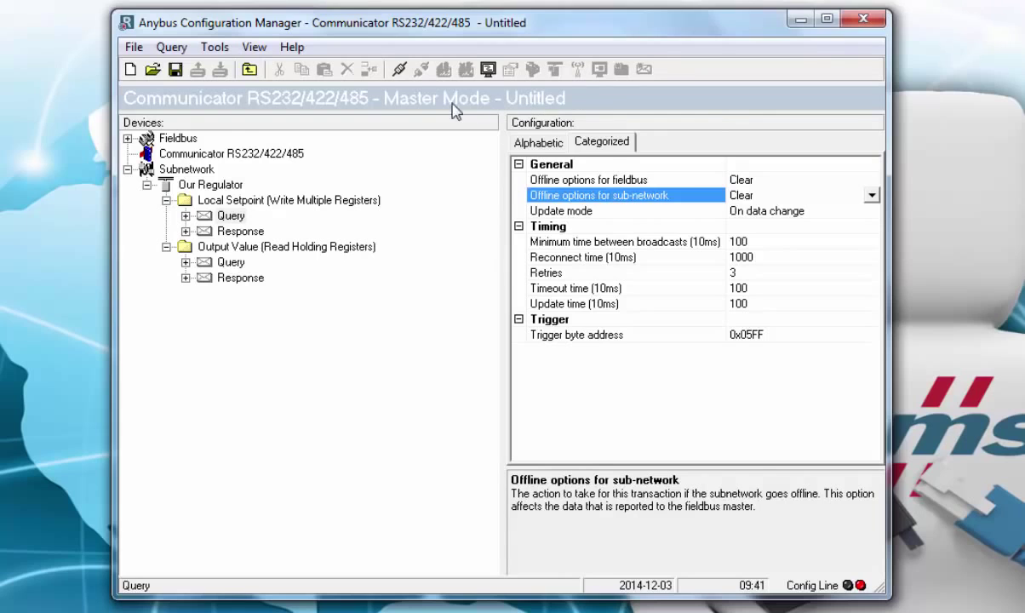
{"action": "left_click", "coordinate": [395, 75]}
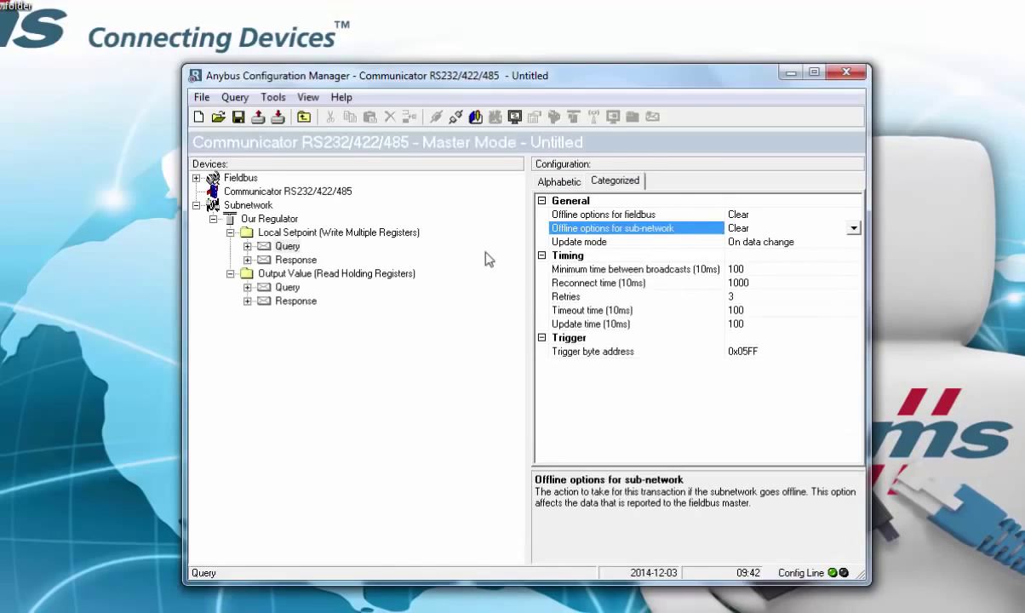
Download the configuration to the Communicator under the name Our regulator.
{"action": "left_click", "coordinate": [272, 118]}
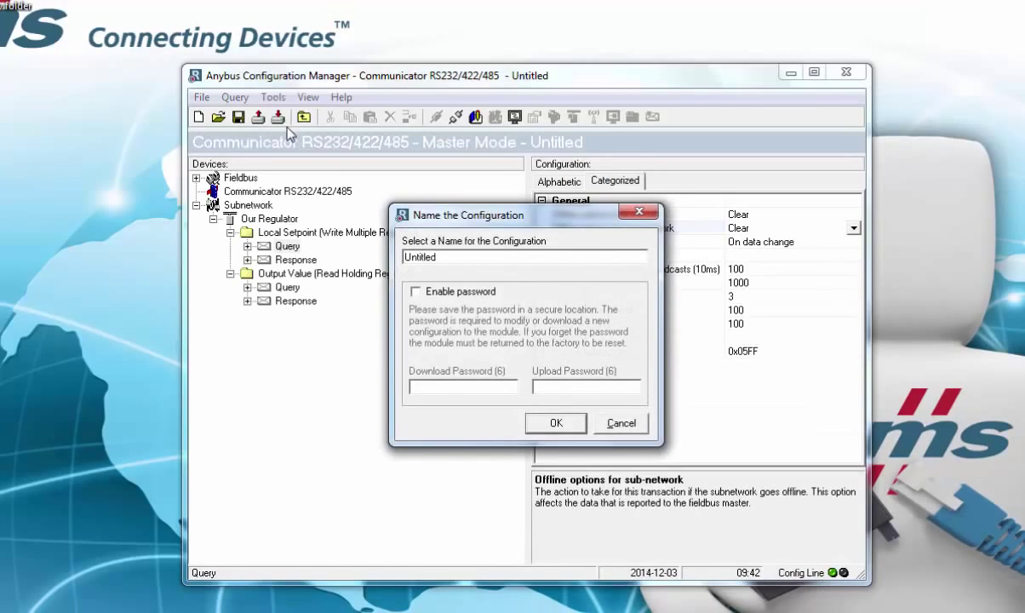
{"action": "double_click", "coordinate": [413, 257]}
{"action": "type", "text": "Our regulator"}
{"action": "left_click", "coordinate": [545, 424]}
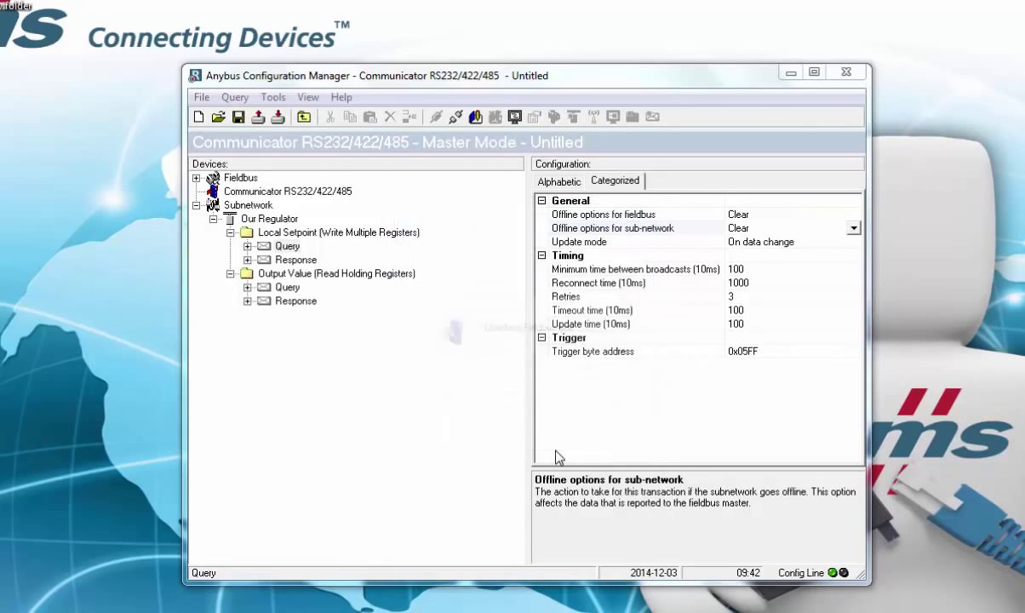